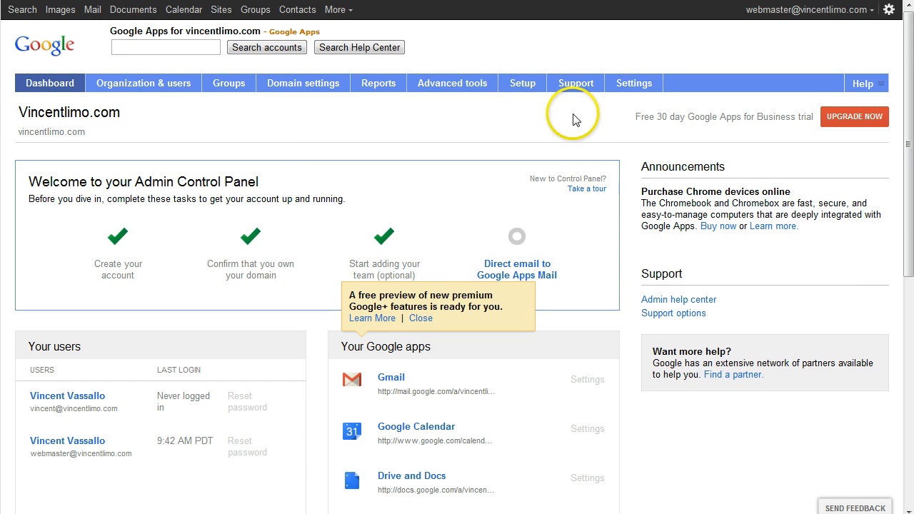
Open the setup wizard at its Welcome stage and continue through Users and groups, keeping other users and one-by-one web form creation.
click(524, 85)
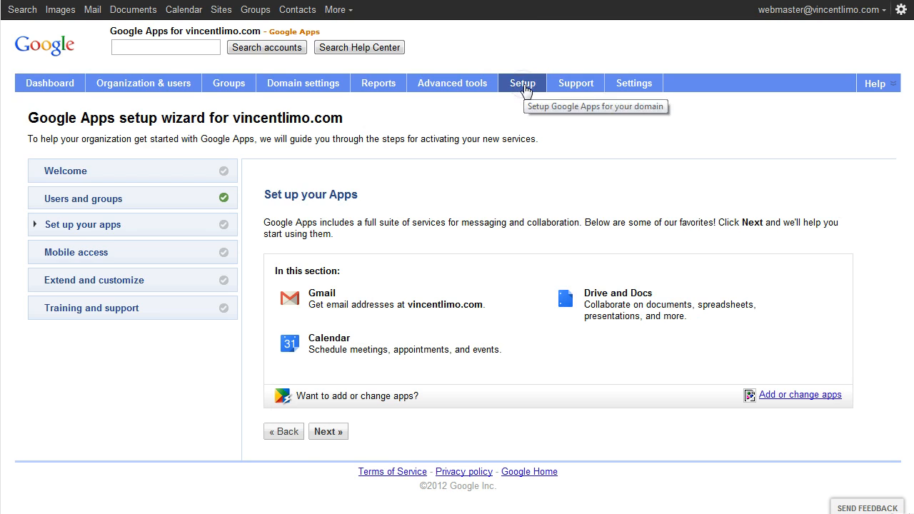
click(204, 175)
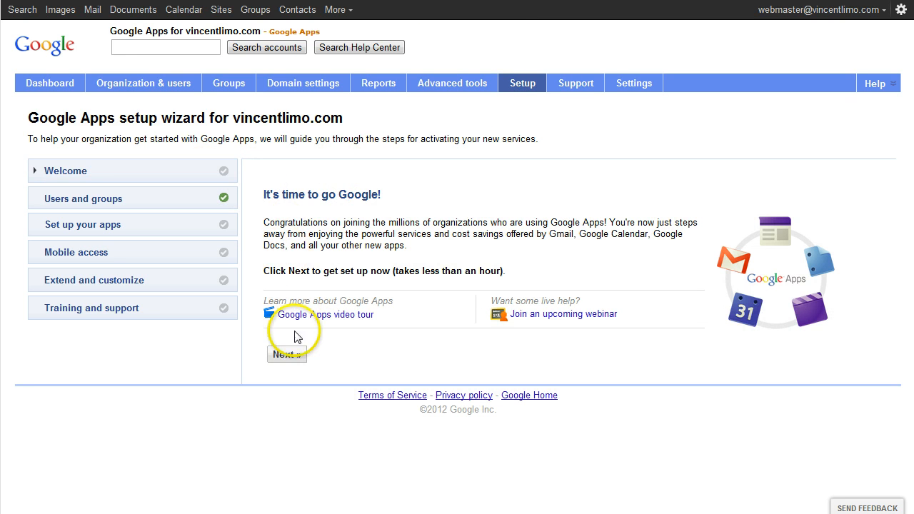
click(290, 355)
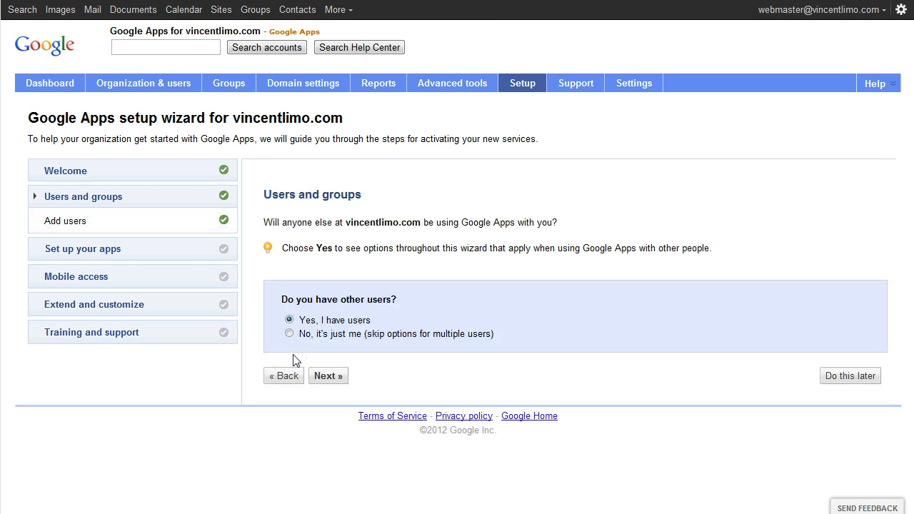
click(323, 376)
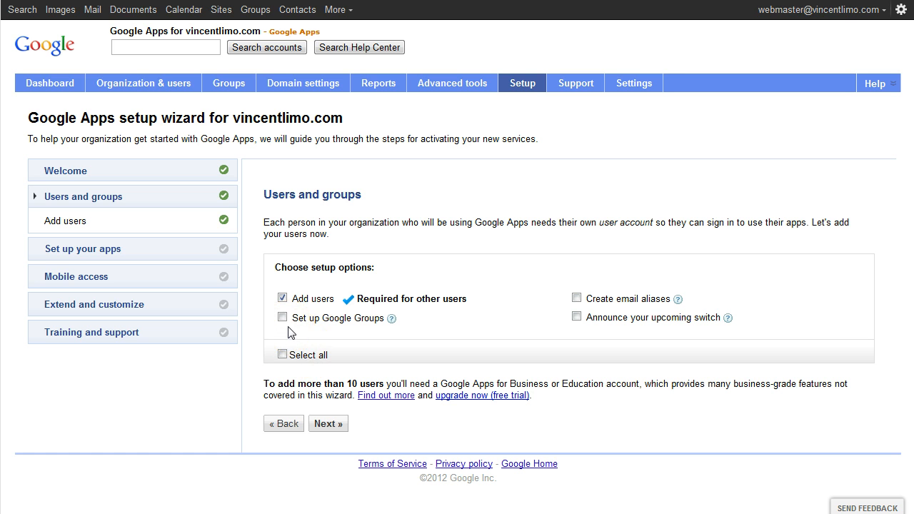
click(336, 424)
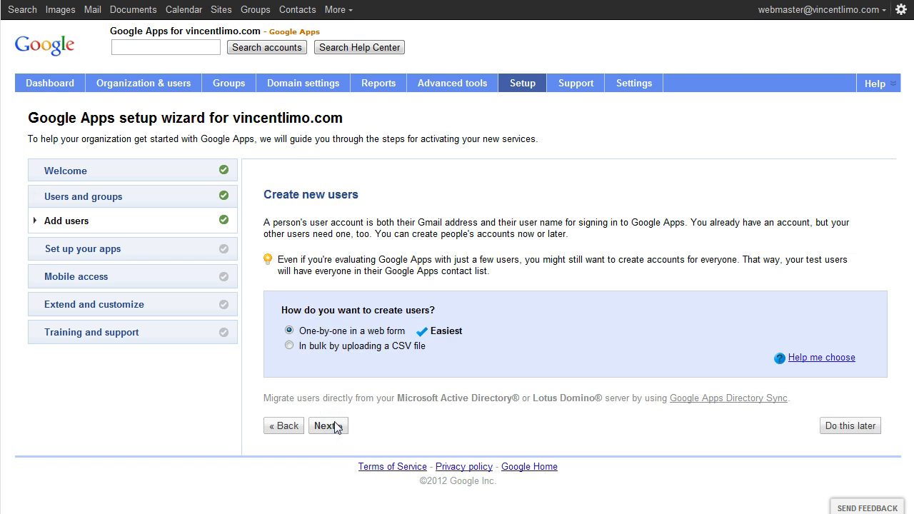
click(335, 425)
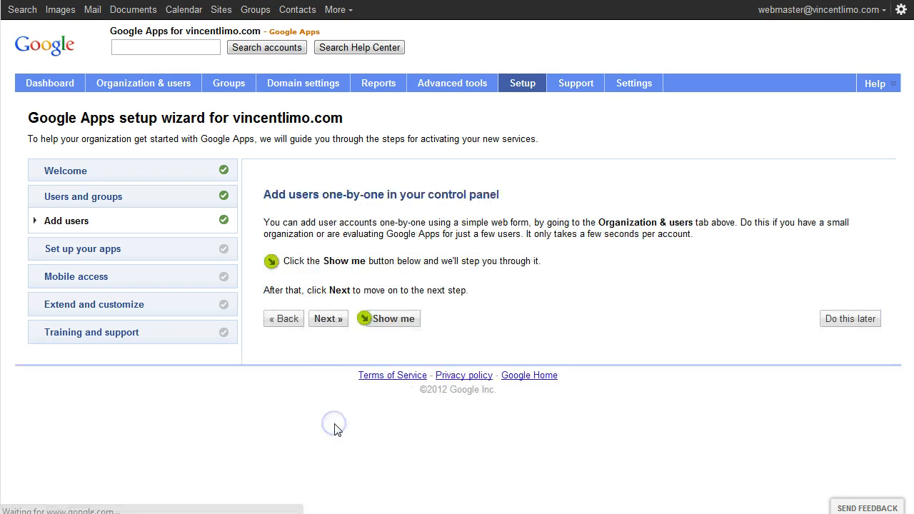
View the guided walkthrough for adding users in the Organization & users area, then dismiss its tip.
click(392, 321)
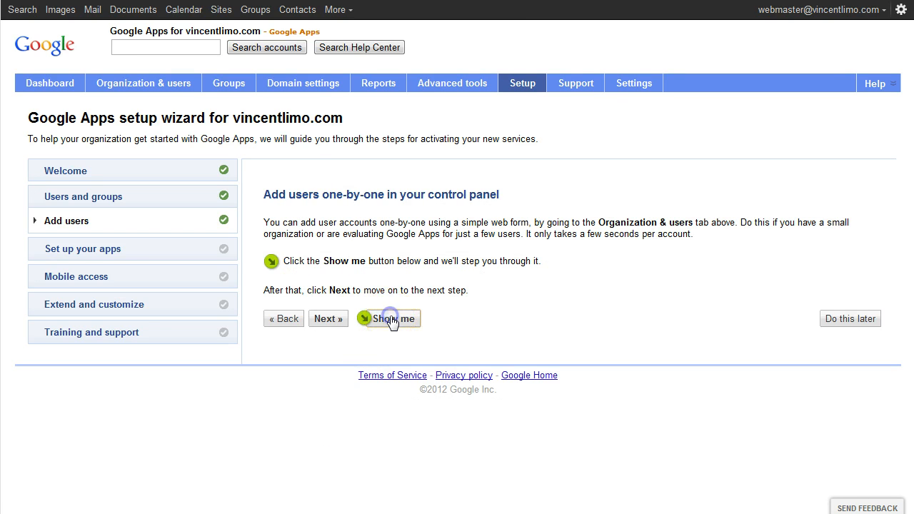
click(170, 90)
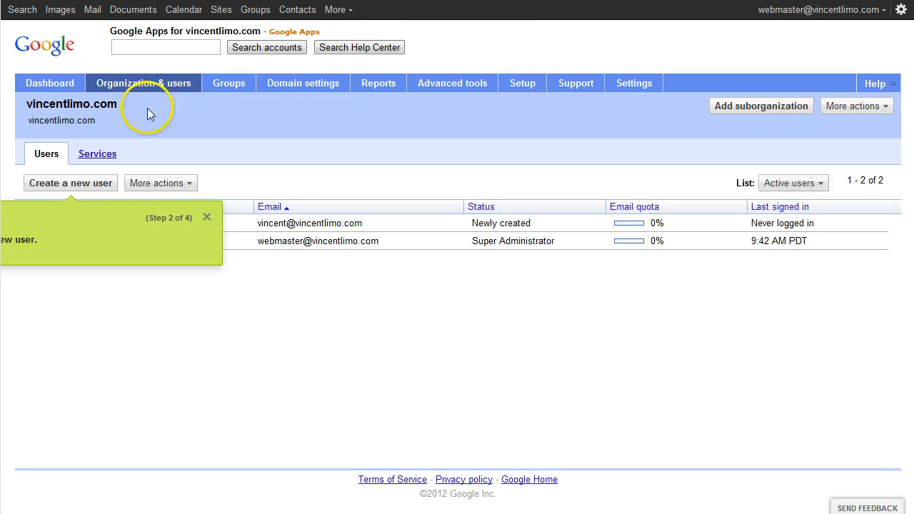
click(207, 217)
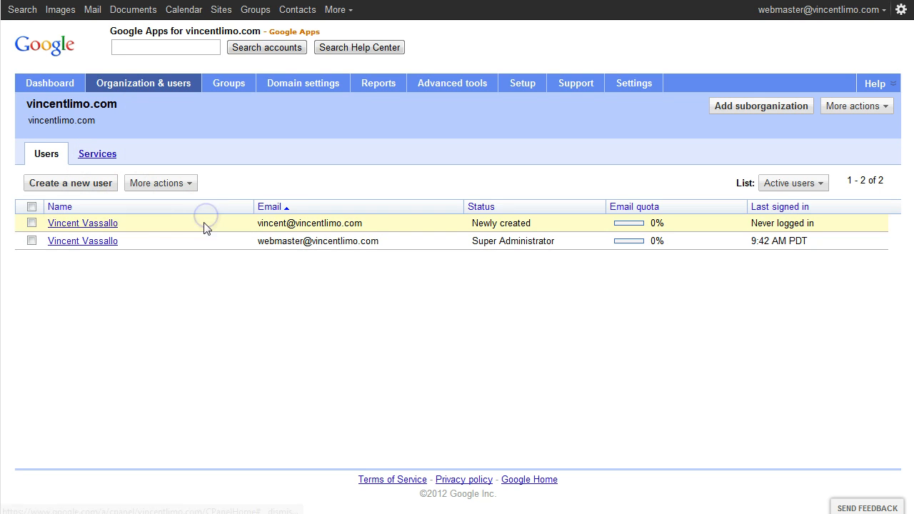
click(144, 82)
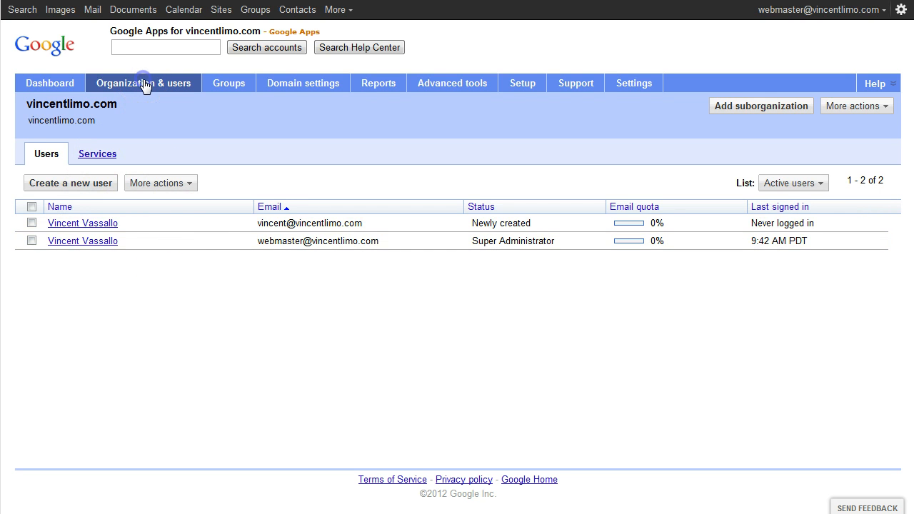
Return to the setup wizard and advance past Add users to the Gmail section of Set up your apps.
click(518, 86)
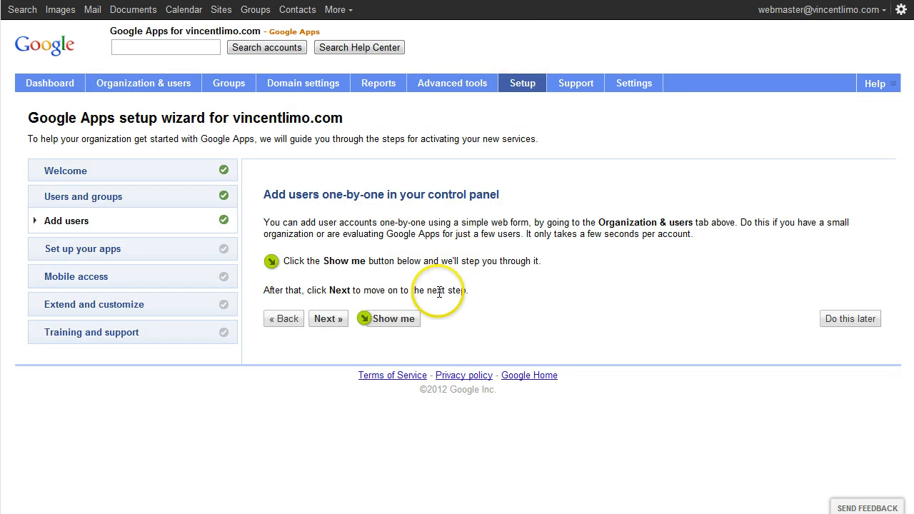
click(329, 320)
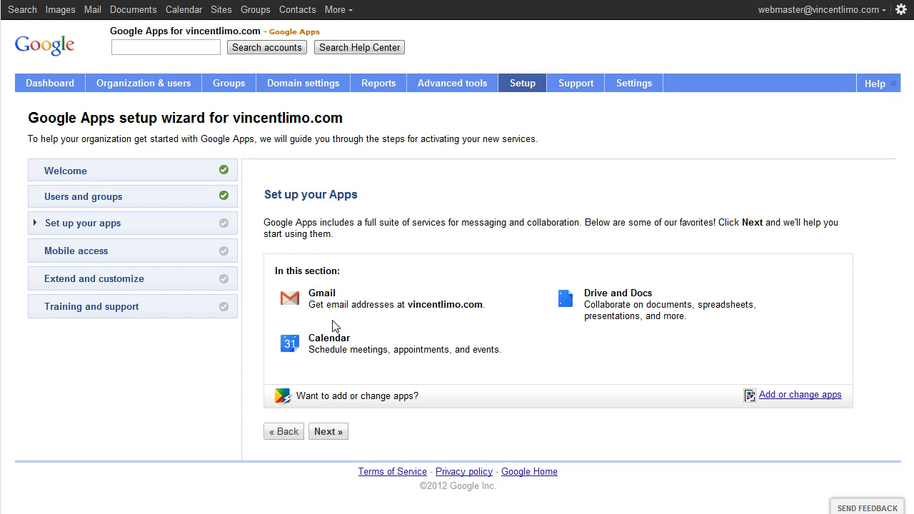
click(328, 431)
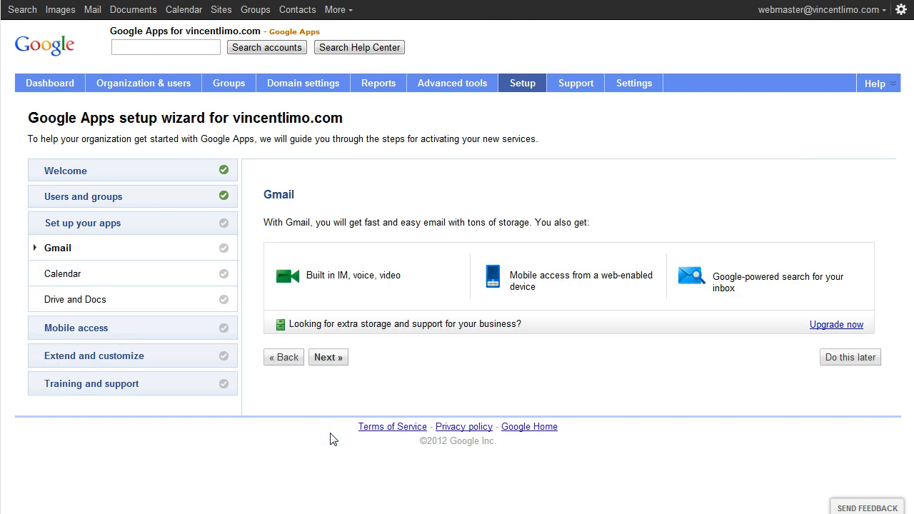
click(328, 357)
click(328, 338)
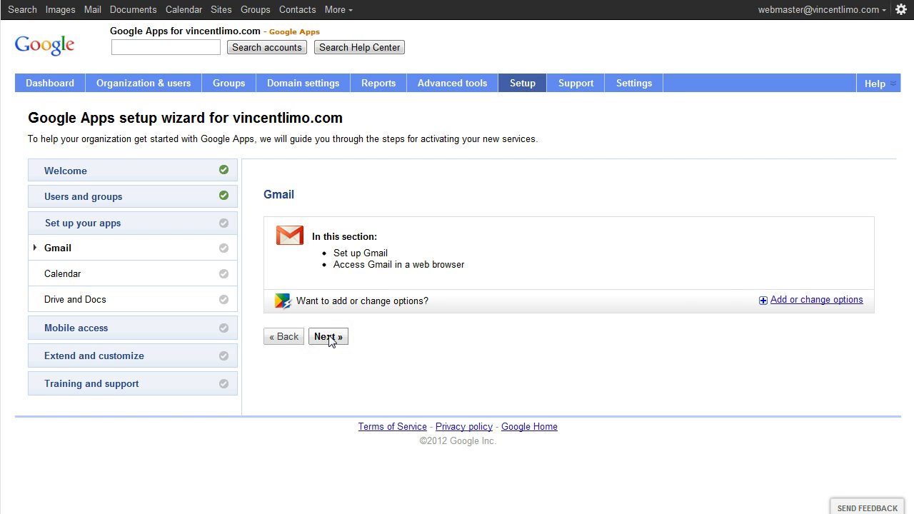
Add Access contacts, Use other mail clients, Help prevent spoofing and Migrate old mail to the Gmail setup options and continue.
click(763, 301)
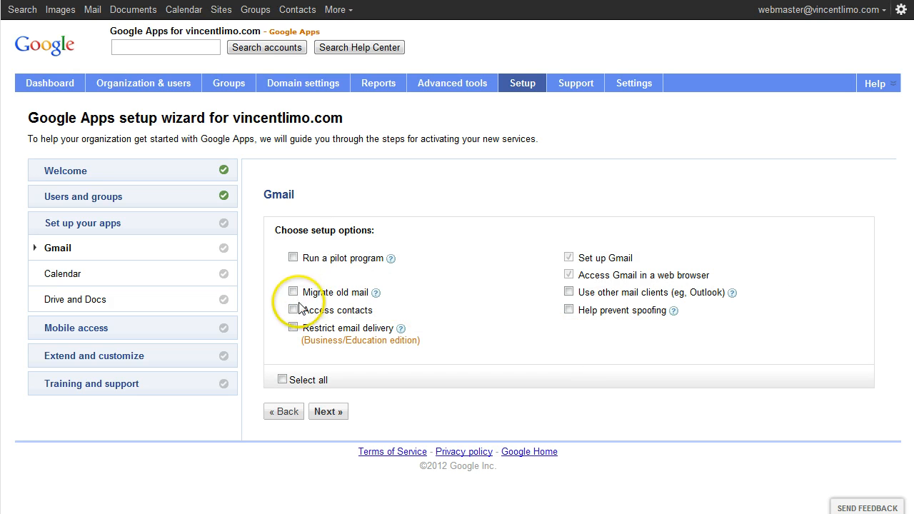
click(295, 311)
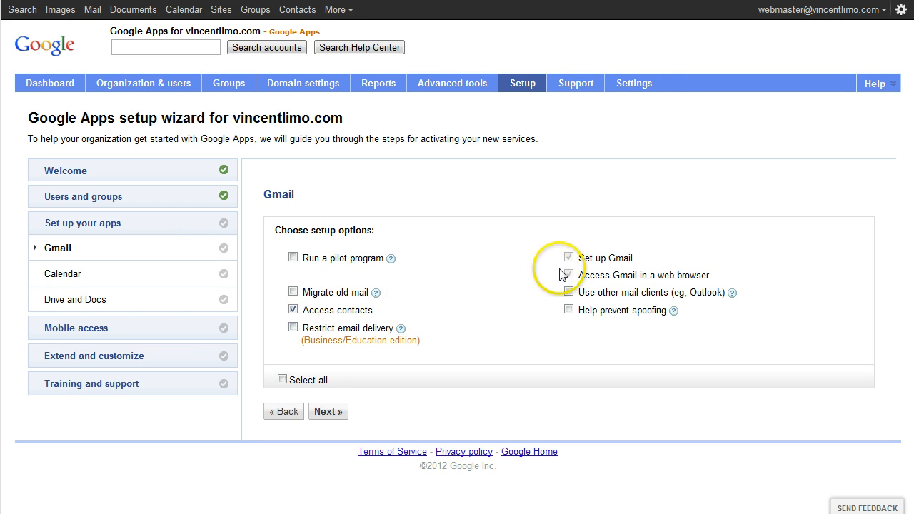
click(570, 293)
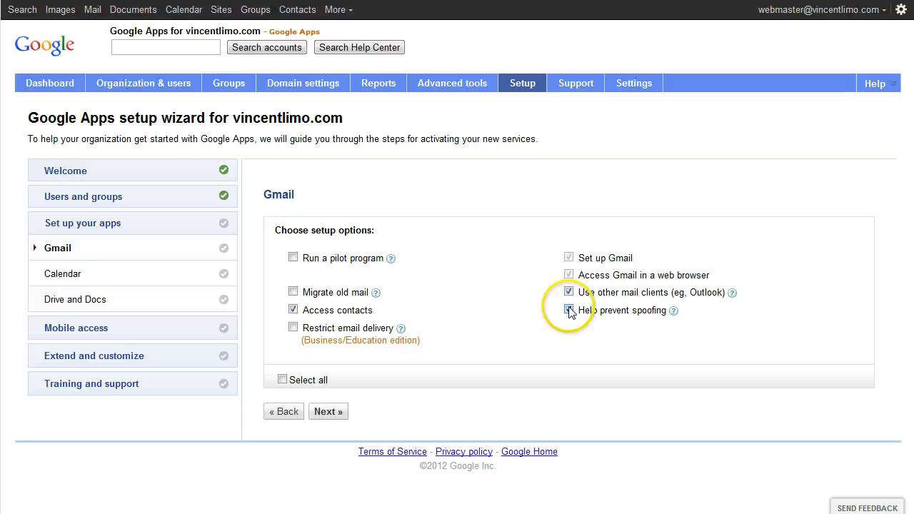
click(293, 293)
click(329, 414)
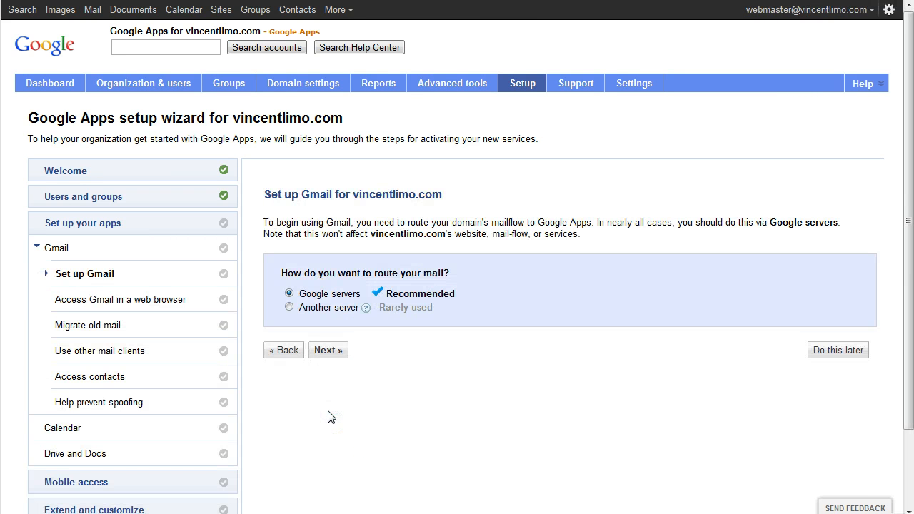
Route the domain's mail through Google servers, set the domain host to Other, and continue to the MX record instructions.
click(327, 350)
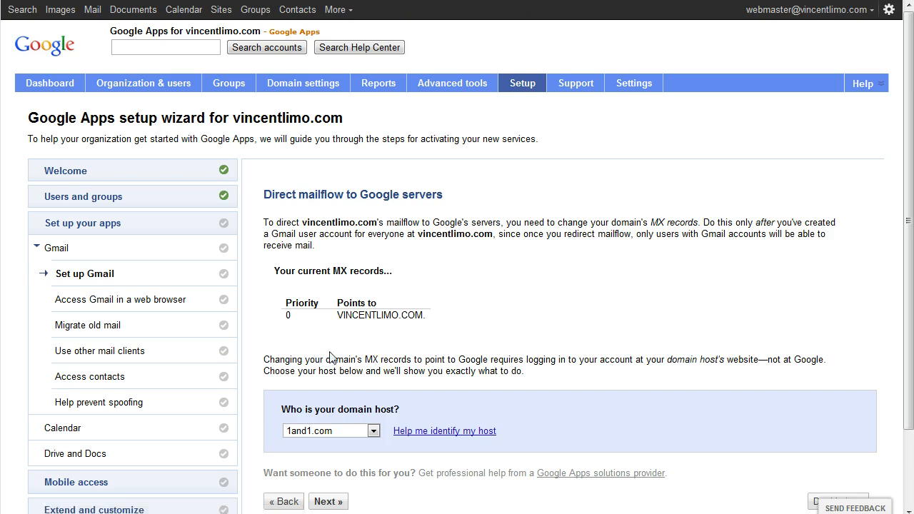
click(333, 431)
scroll(337, 331, down, 2)
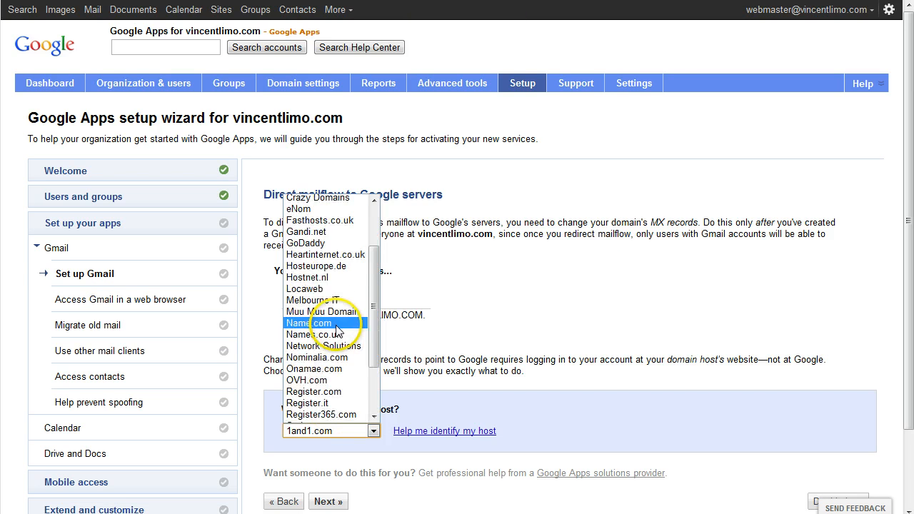
scroll(337, 331, down, 3)
click(326, 417)
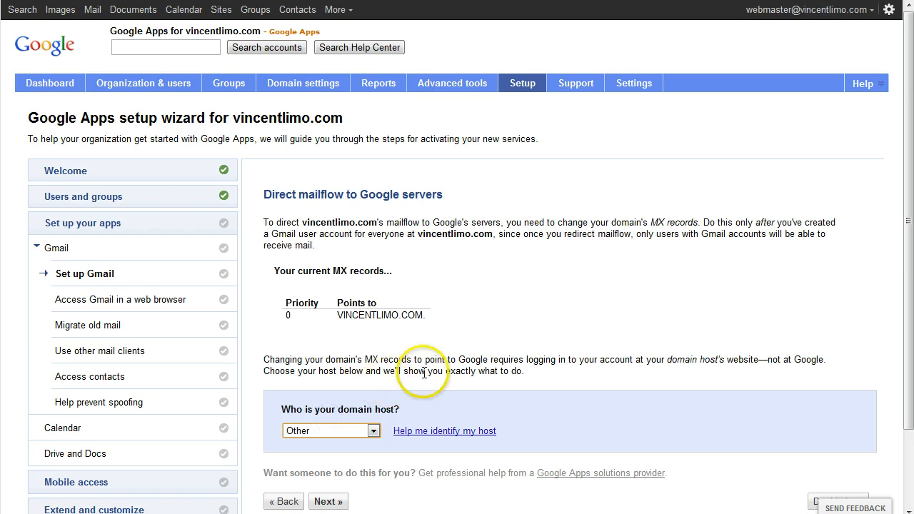
click(493, 321)
scroll(458, 336, down, 2)
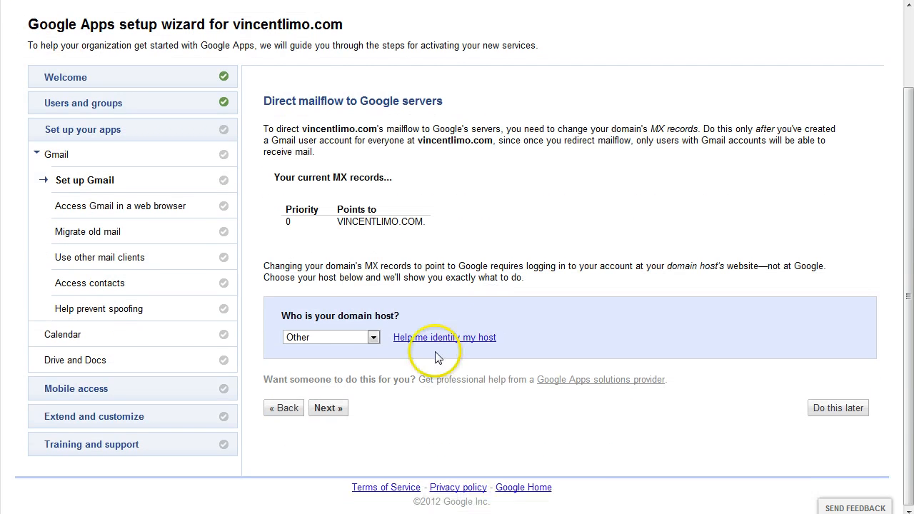
click(330, 408)
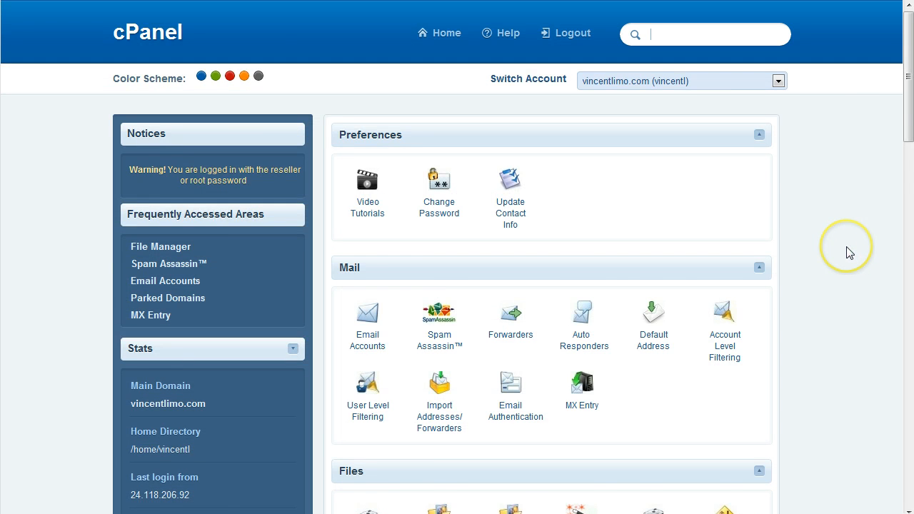
In cPanel, open MX Entry maintenance from the mail tools and select the domain vincentlimo.com.
scroll(847, 251, down, 3)
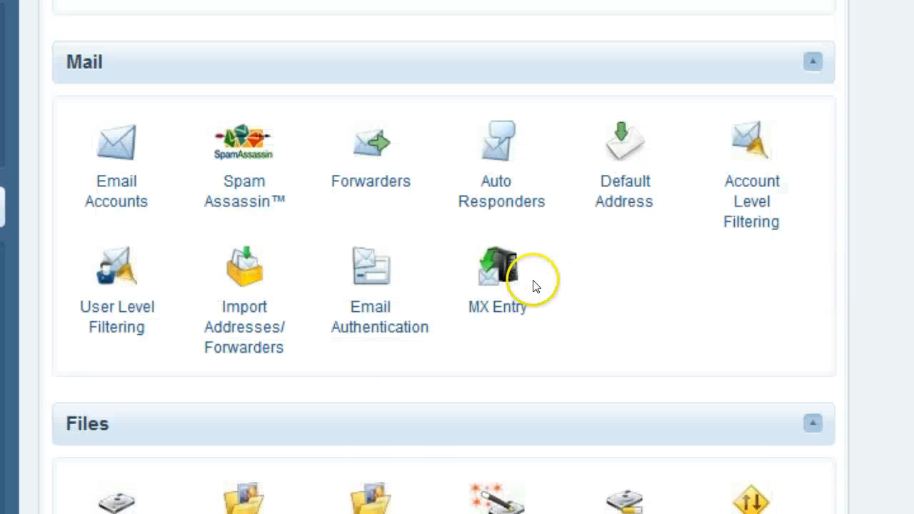
click(495, 308)
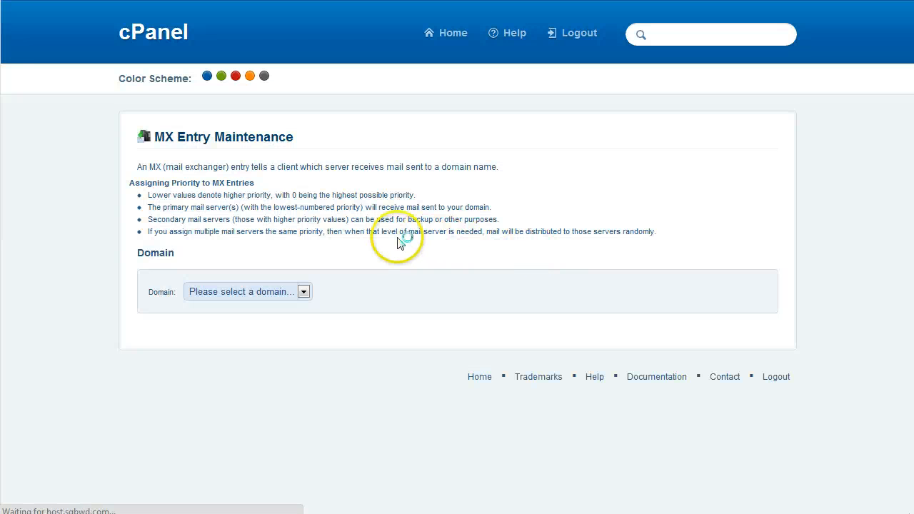
click(243, 291)
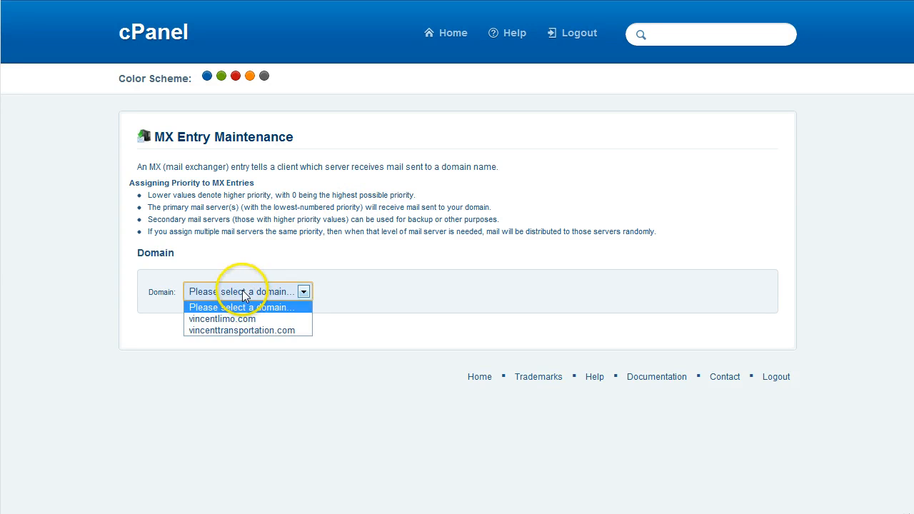
click(240, 316)
Change the email routing for vincentlimo.com to Automatically Detect Configuration.
scroll(20, 319, down, 3)
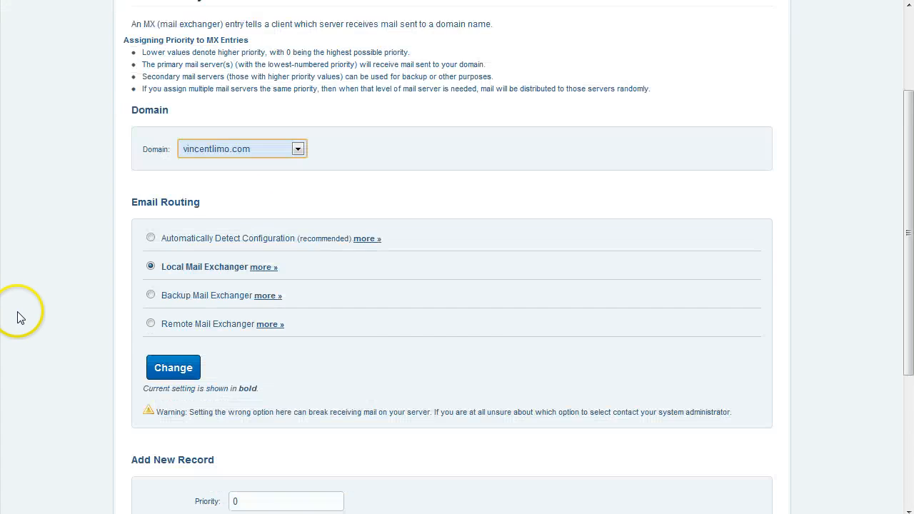
click(151, 166)
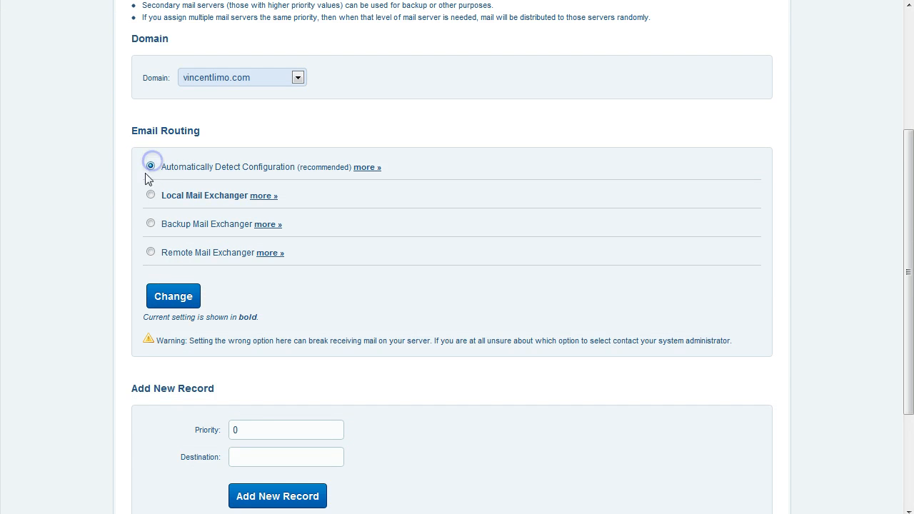
click(169, 296)
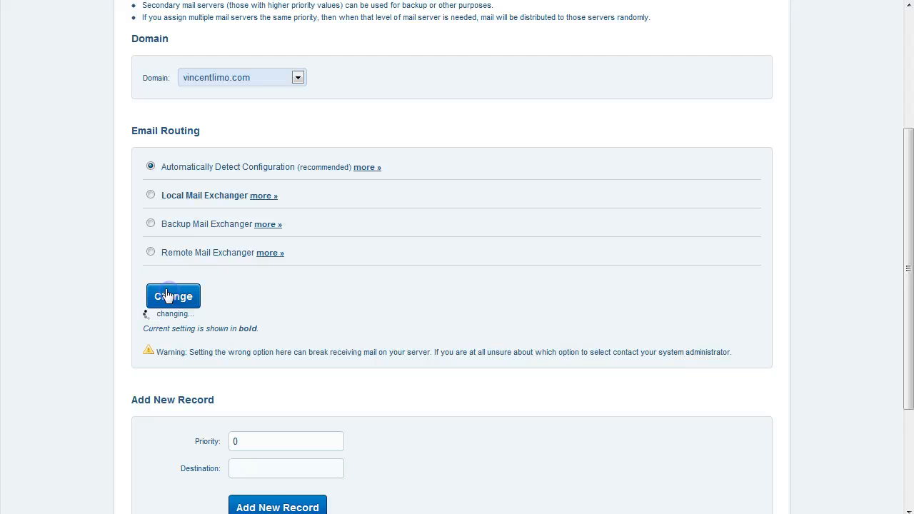
Add an MX record with priority 1 and destination ASPMX.L.GOOGLE.COM, copied from the setup wizard's MX table without the trailing dot.
scroll(117, 229, down, 3)
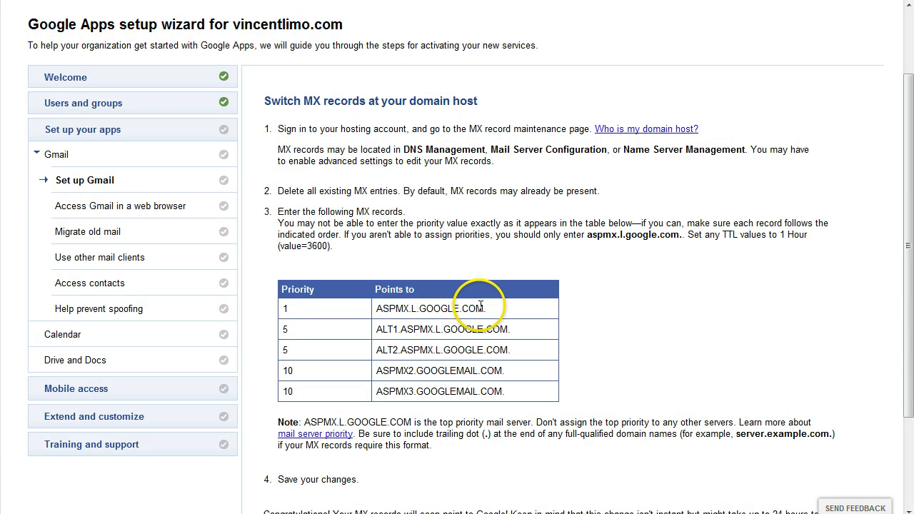
drag(484, 309, 395, 309)
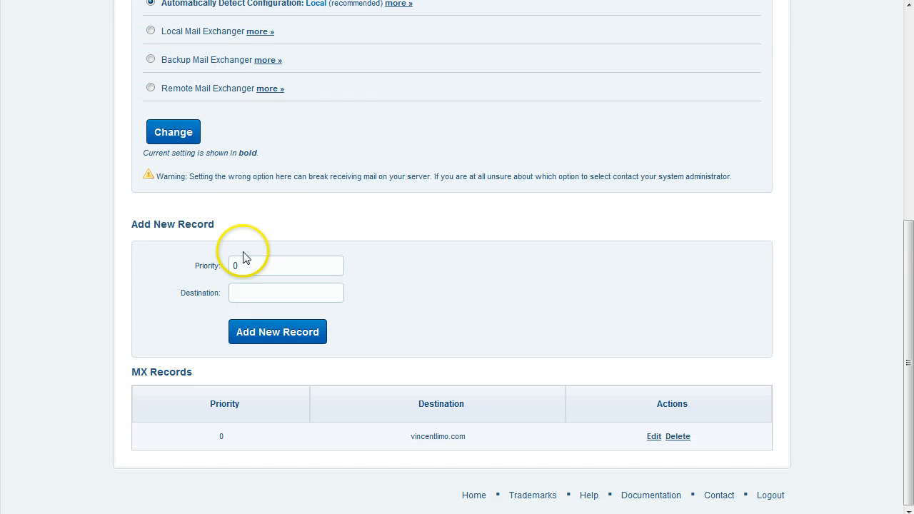
double_click(237, 266)
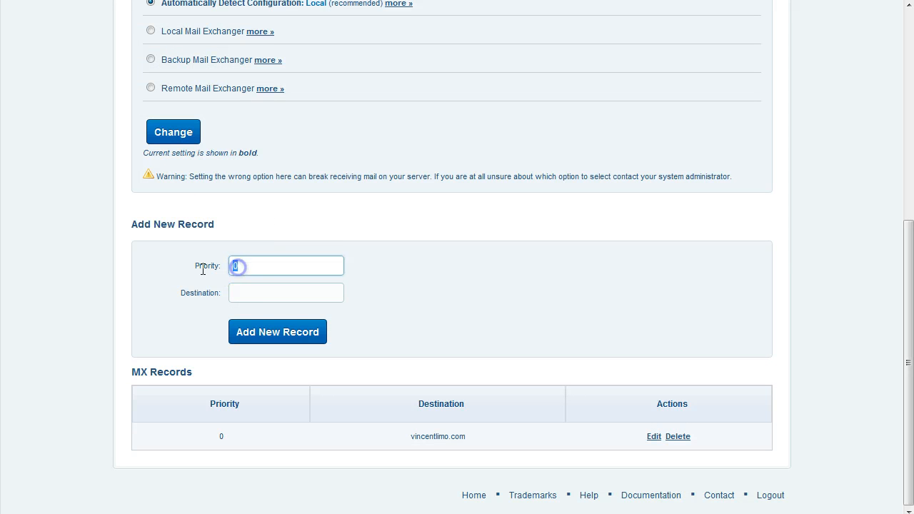
text(1)
click(256, 292)
text(ASPMX.L.GOOGLE.COM)
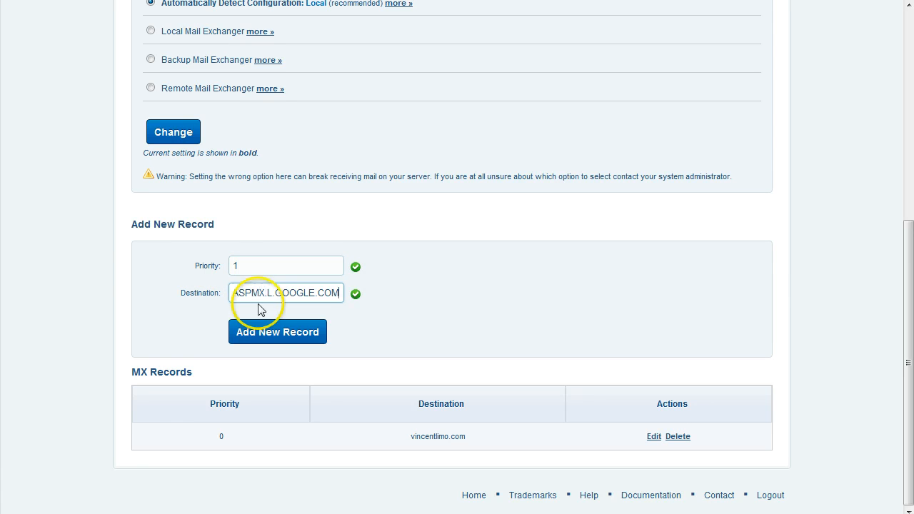
click(260, 329)
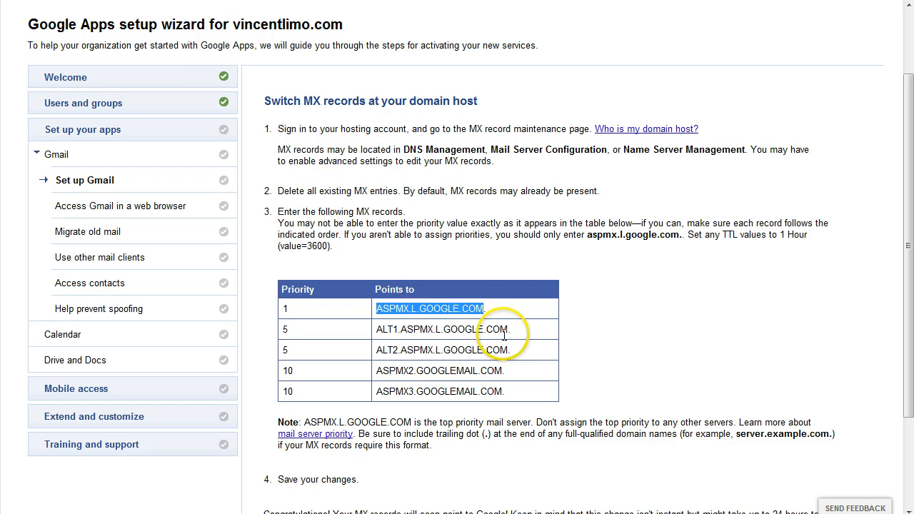
Add an MX record with priority 5 and destination ALT1.ASPMX.L.GOOGLE.COM, copied from the wizard's MX table without the trailing dot.
drag(509, 329, 379, 329)
key(ctrl+c)
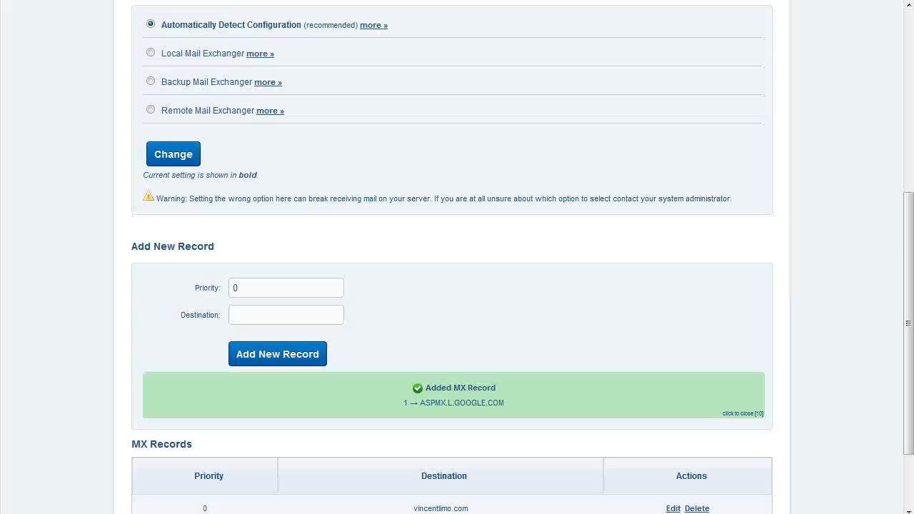
click(200, 287)
text(5)
key(Tab)
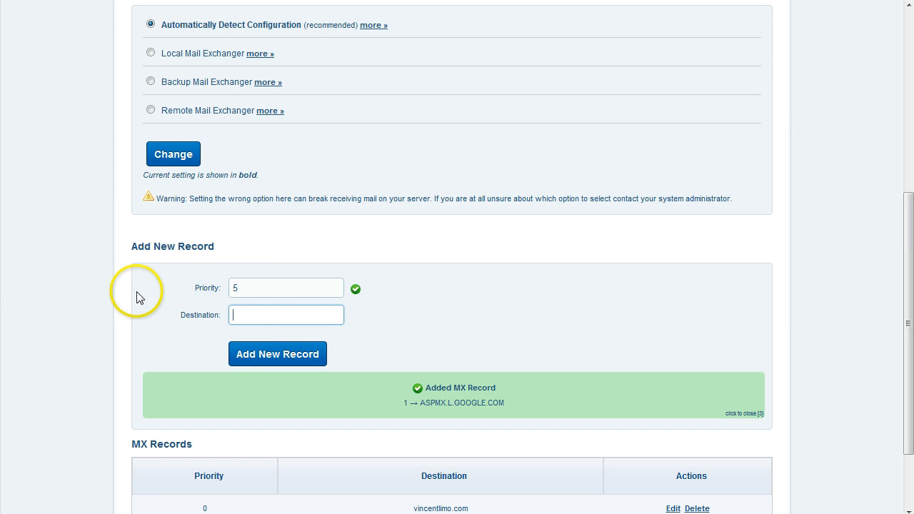
click(260, 357)
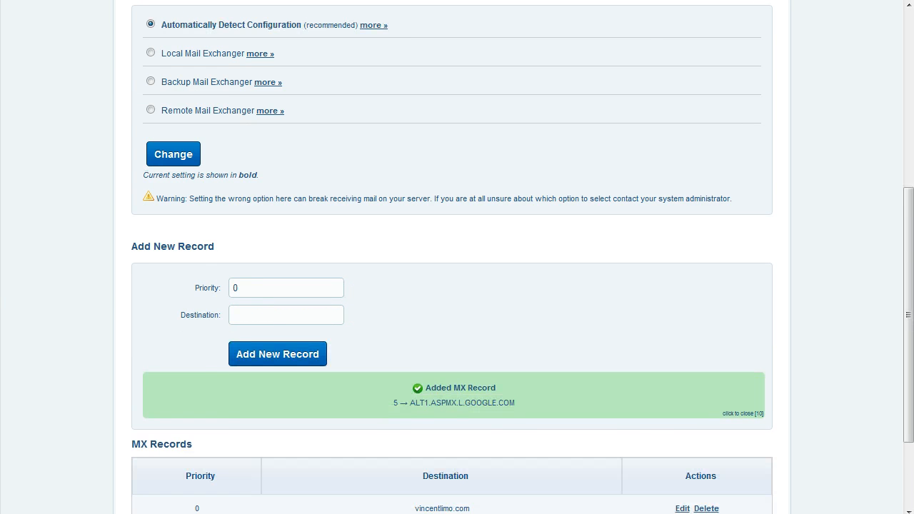
Copy ALT2.ASPMX.L.GOOGLE.COM from the wizard's table and add it in cPanel as an MX record with priority 5.
key(ctrl+Tab)
drag(507, 348, 395, 349)
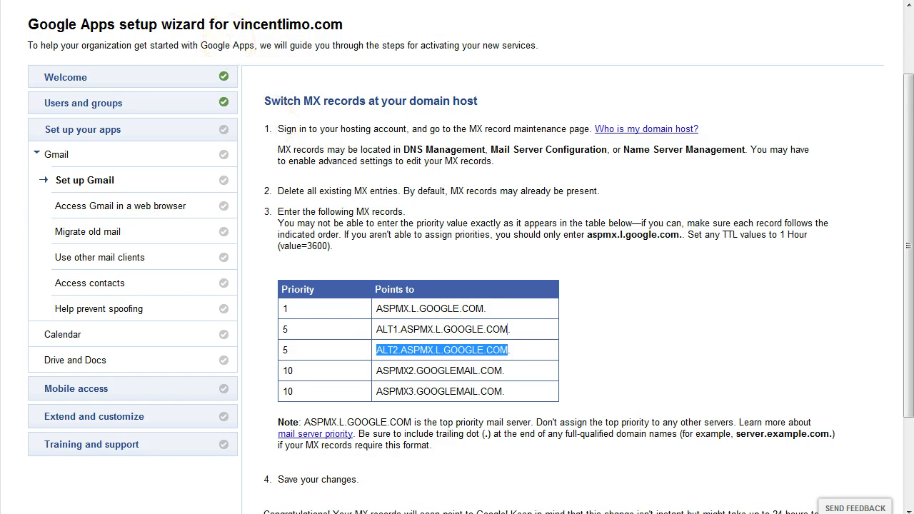
key(ctrl+Tab)
double_click(233, 289)
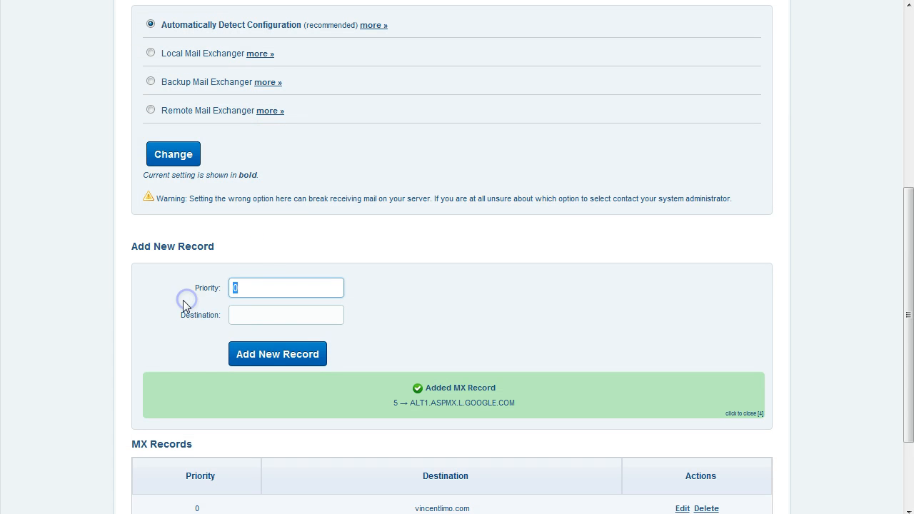
text(5)
key(Tab)
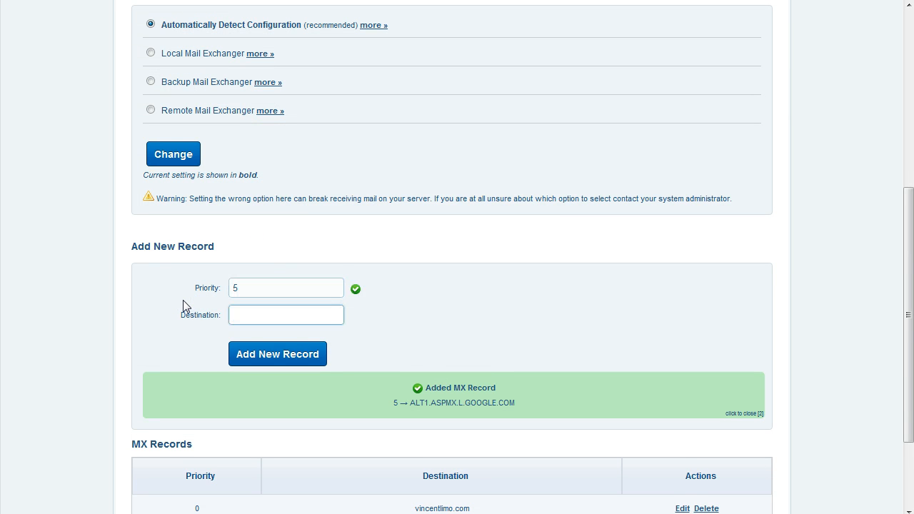
key(ctrl+v)
key(Return)
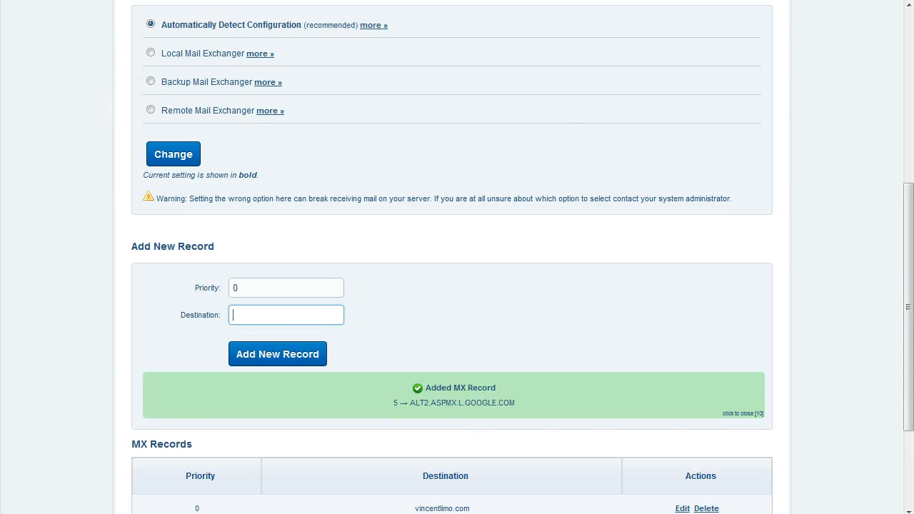
Copy ASPMX2.GOOGLEMAIL.COM from the wizard's table and add it in cPanel as an MX record with priority 10.
key(ctrl+Tab)
drag(504, 370, 386, 371)
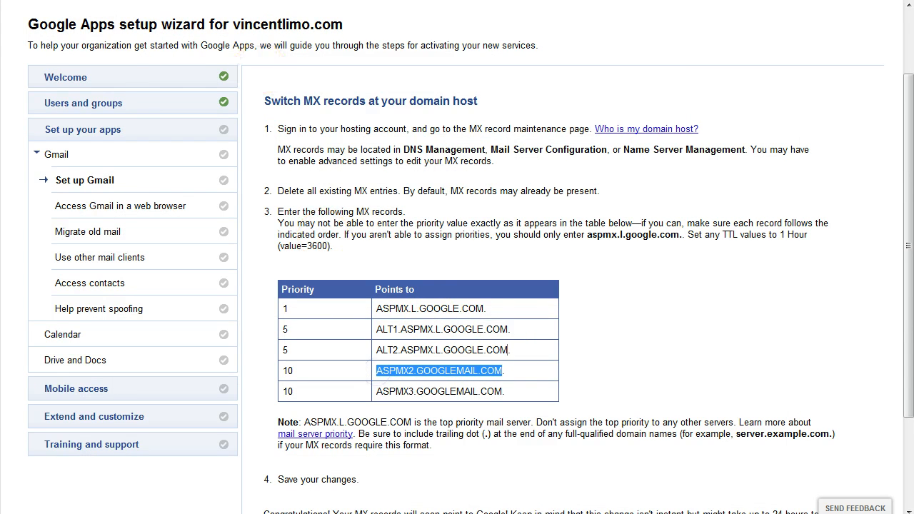
key(ctrl+Tab)
double_click(228, 287)
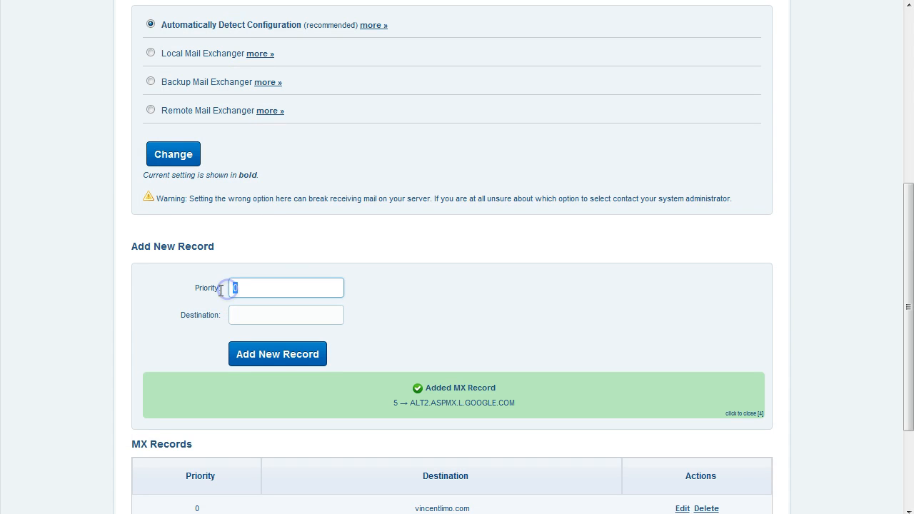
text(10)
key(Tab)
key(Return)
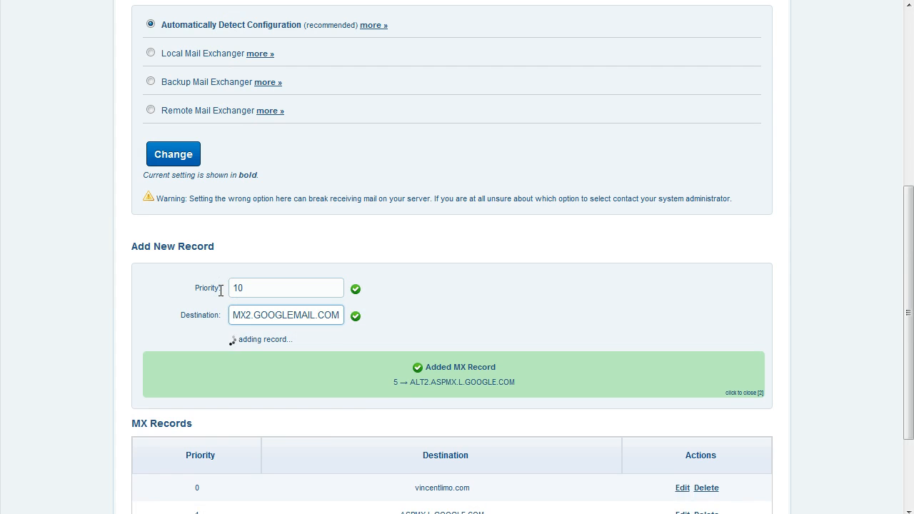
Copy ASPMX3.GOOGLEMAIL.COM from the wizard's table and add it in cPanel as an MX record with priority 10.
key(alt+Tab)
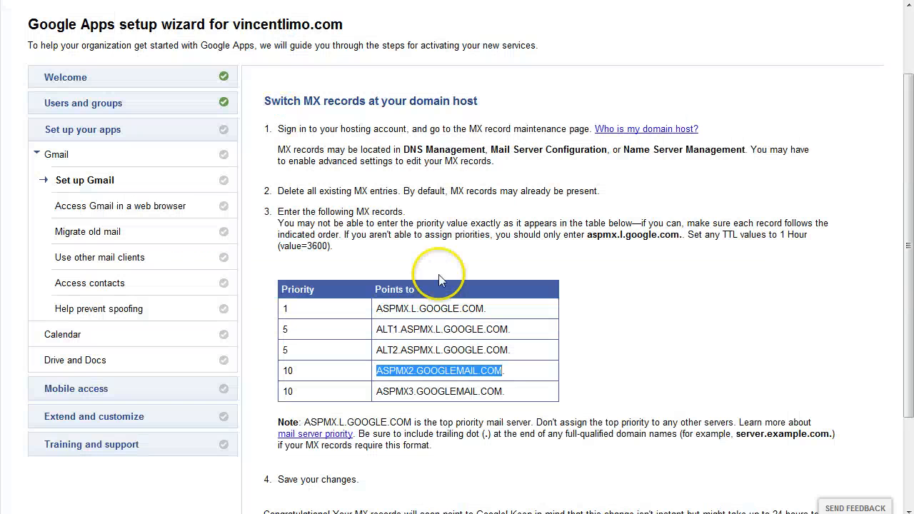
drag(503, 392, 377, 391)
key(ctrl+c)
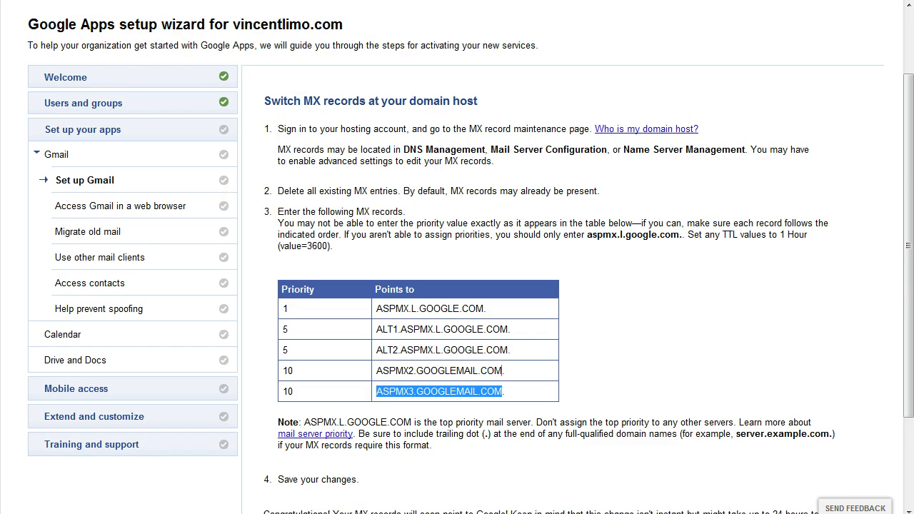
key(alt+Tab)
drag(257, 290, 207, 287)
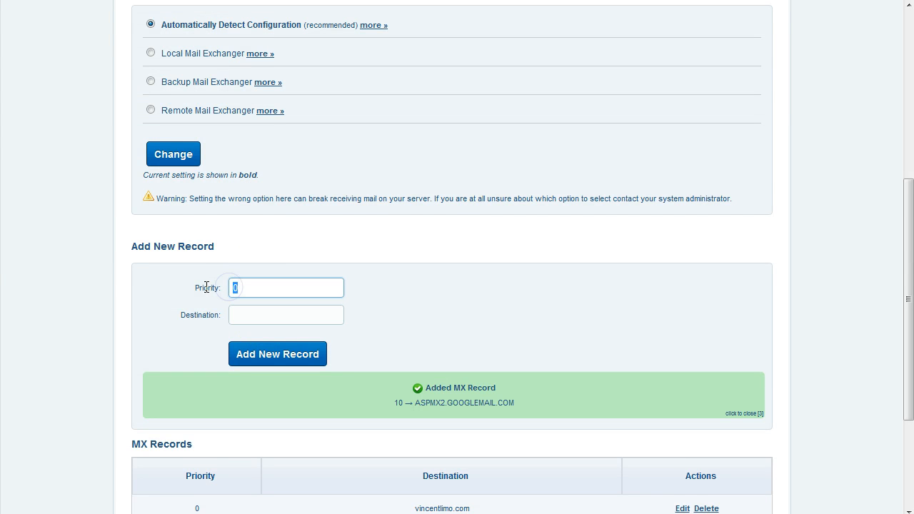
text(10)
key(Tab)
key(ctrl+v)
key(Return)
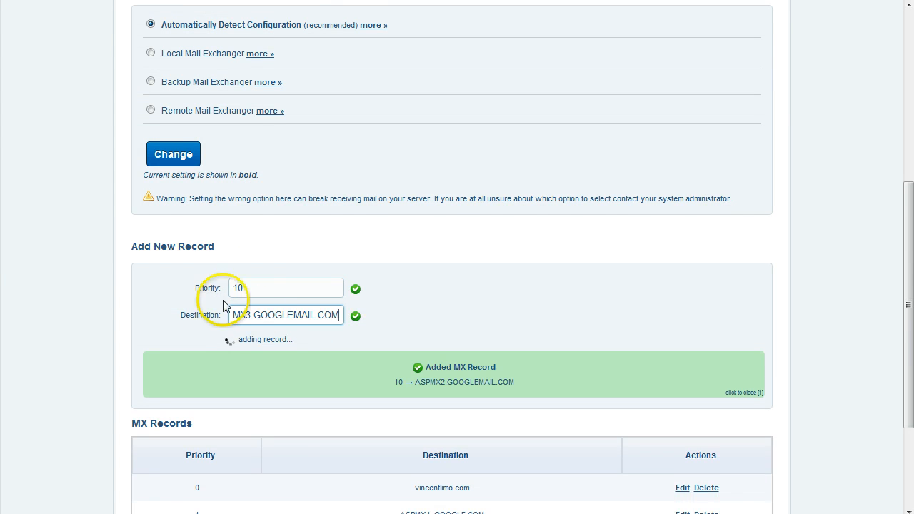
Set the priority of the existing MX record pointing to vincentlimo.com to 100.
scroll(472, 332, down, 3)
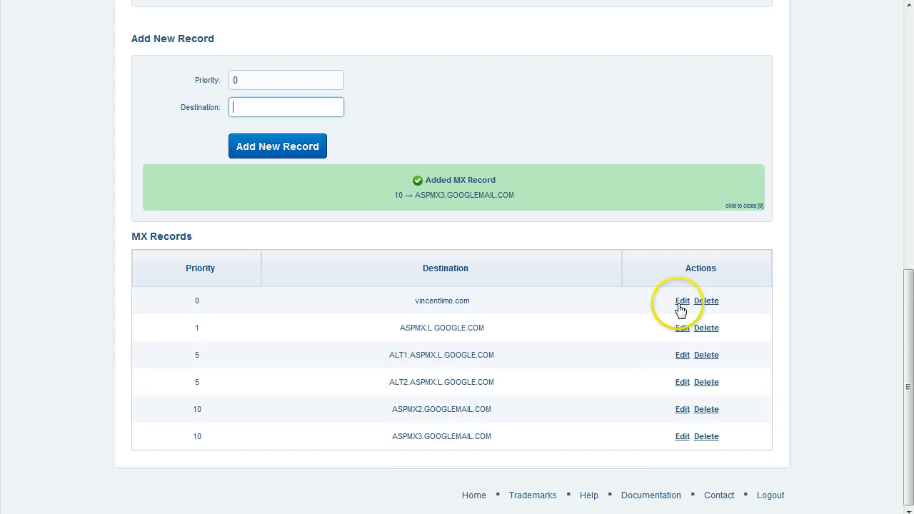
click(681, 302)
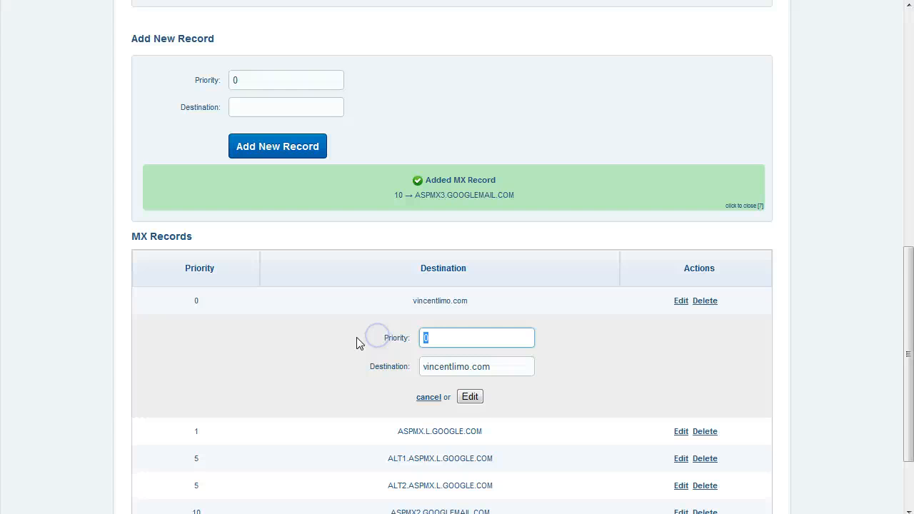
click(470, 397)
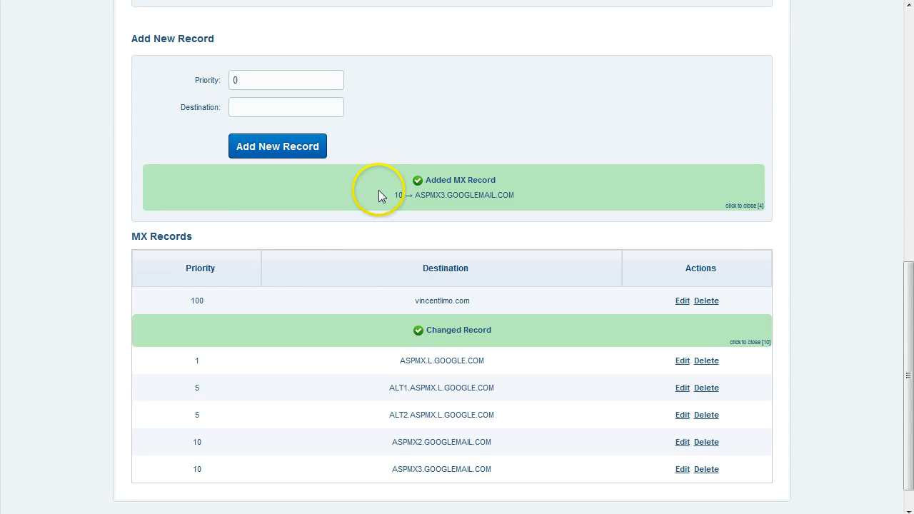
Switch to the domain vincenttransportation.com and add an MX record with priority 10 and destination ASPMX3.GOOGLEMAIL.COM.
scroll(378, 190, up, 6)
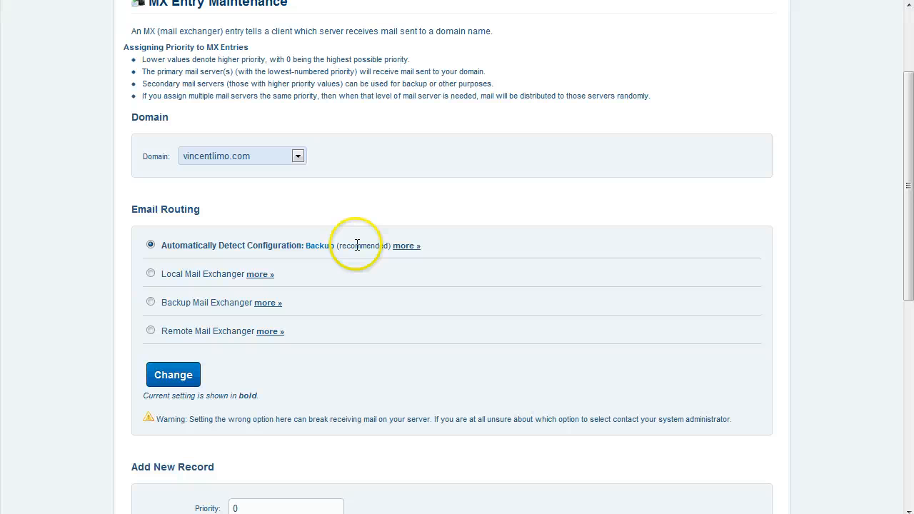
click(268, 154)
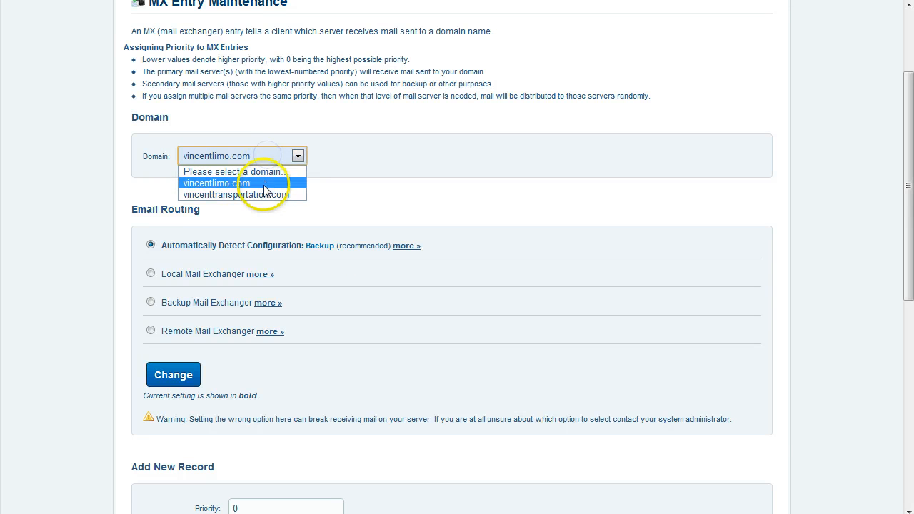
click(263, 193)
scroll(241, 367, down, 4)
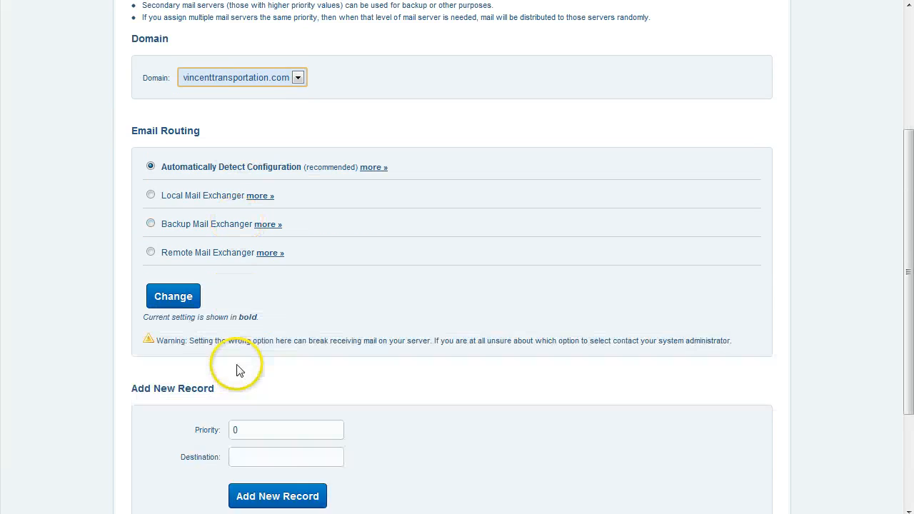
click(207, 358)
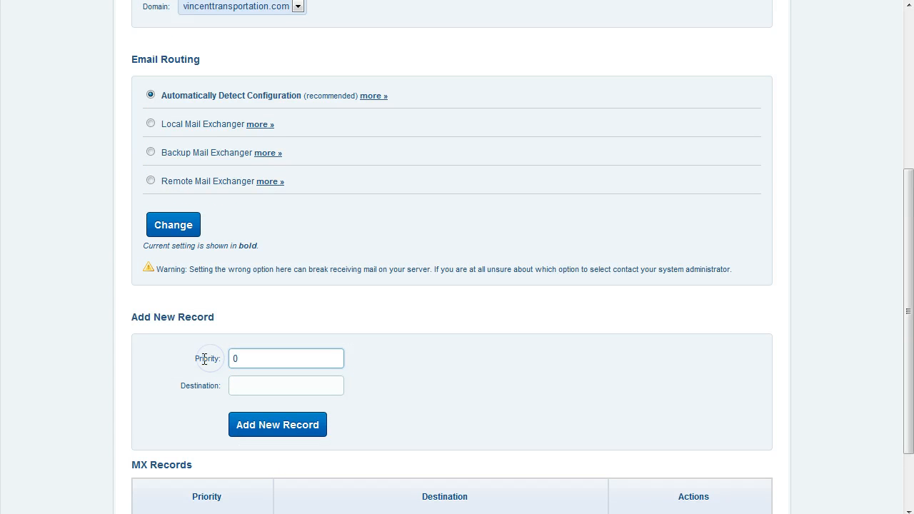
text(10)
key(Tab)
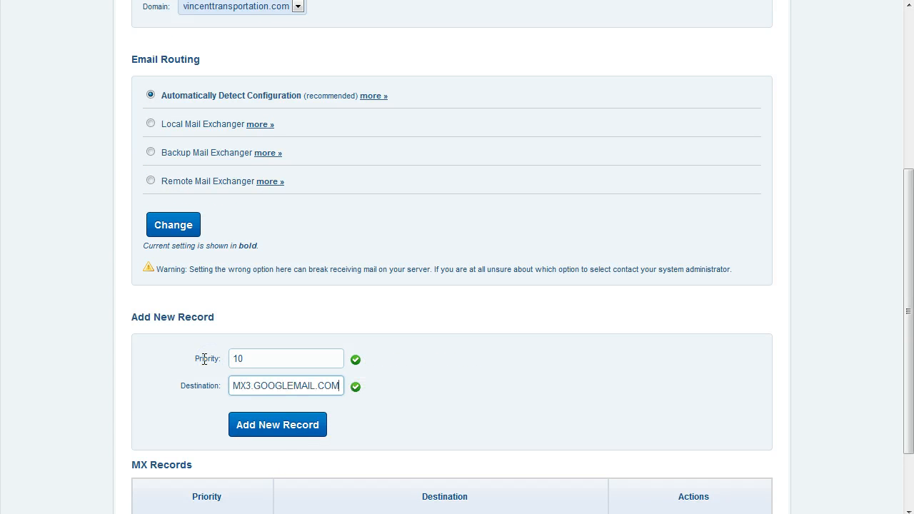
key(Return)
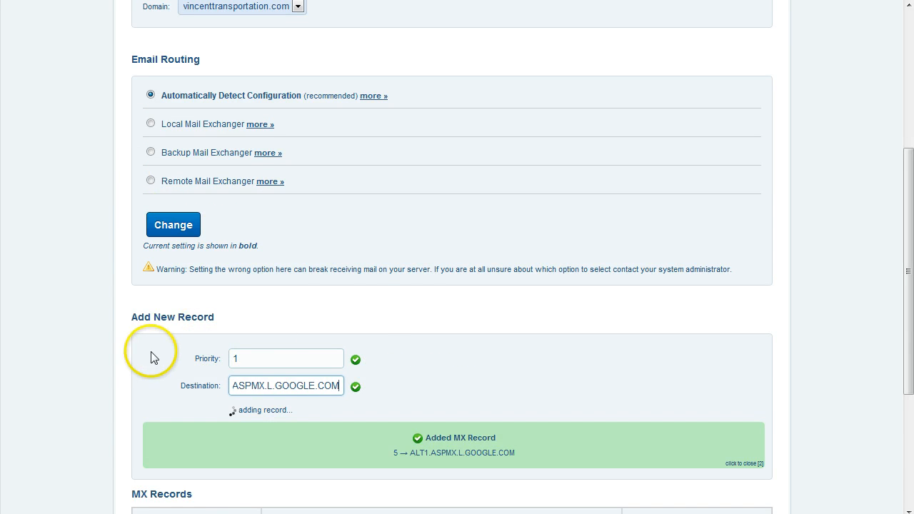
Set the priority of the existing MX record pointing to vincenttransportation.com to 100.
scroll(446, 343, down, 3)
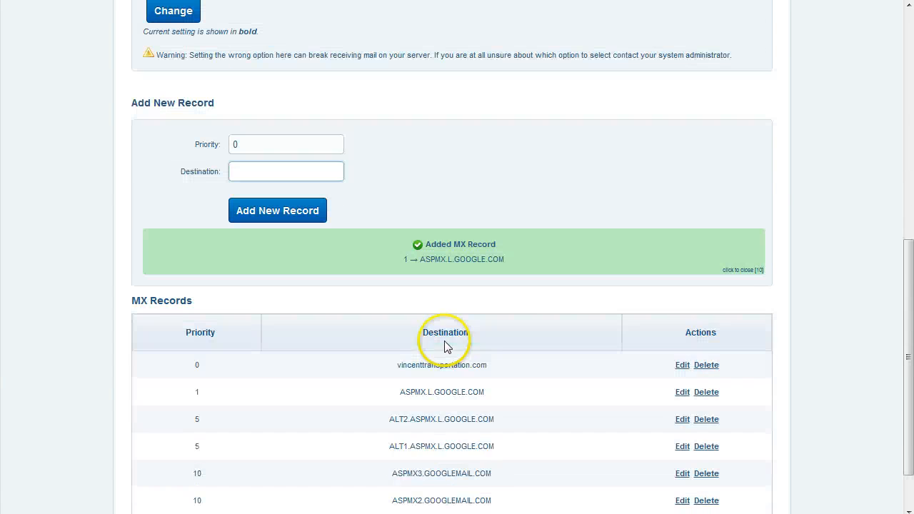
click(682, 365)
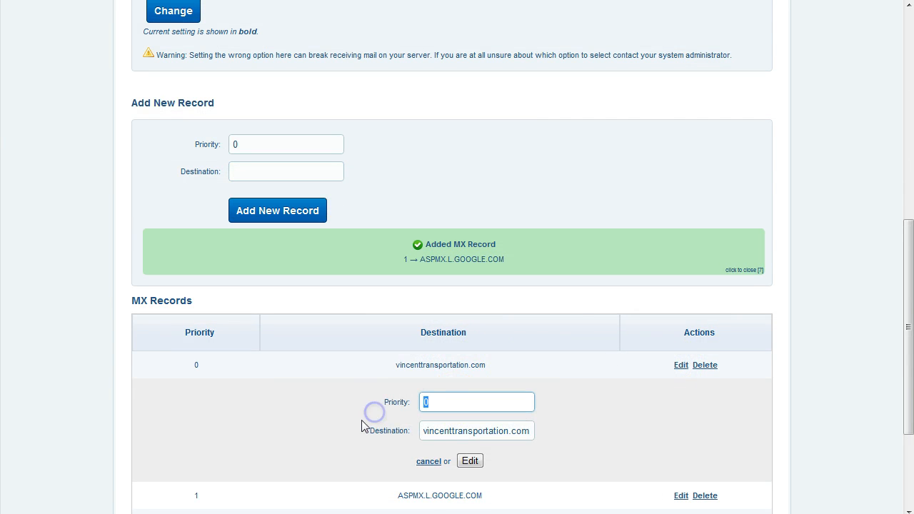
text(100)
click(470, 461)
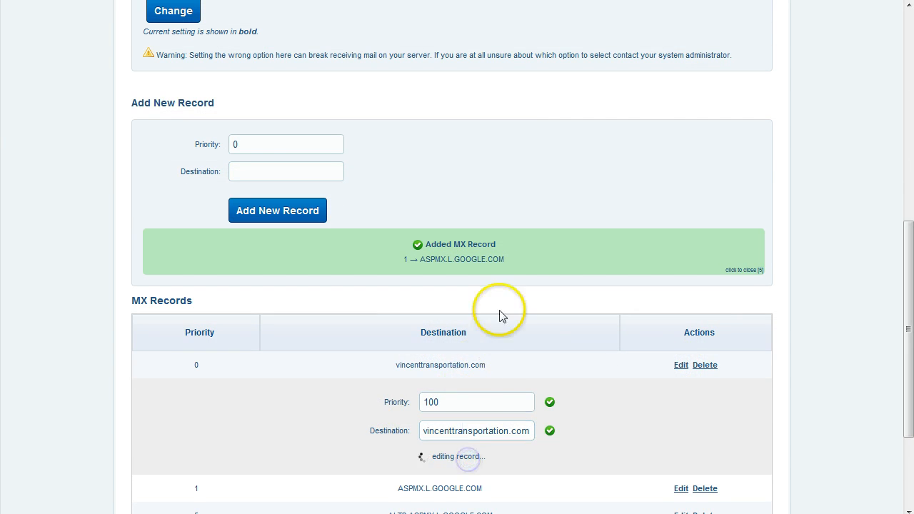
Back in the Google Apps setup wizard, confirm that vincentlimo.com's MX records were changed and continue past the record check.
scroll(527, 176, up, 7)
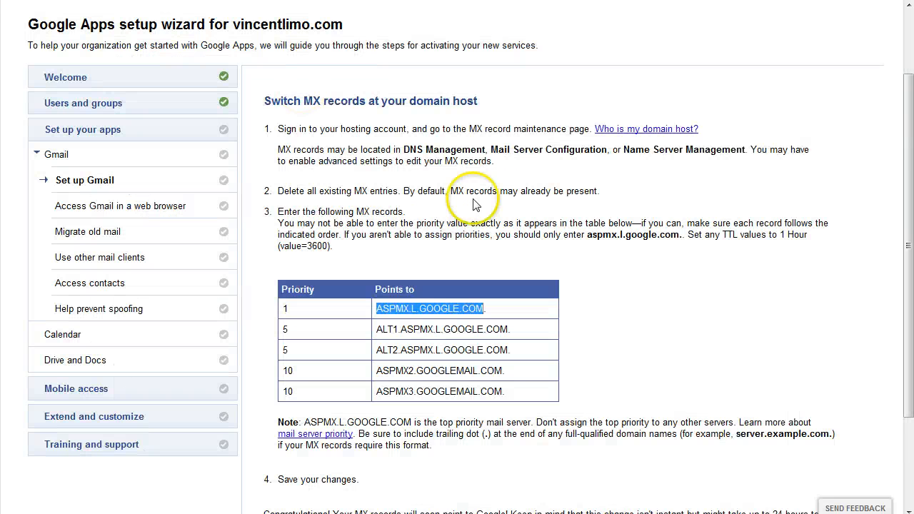
click(667, 369)
scroll(668, 369, down, 2)
click(330, 448)
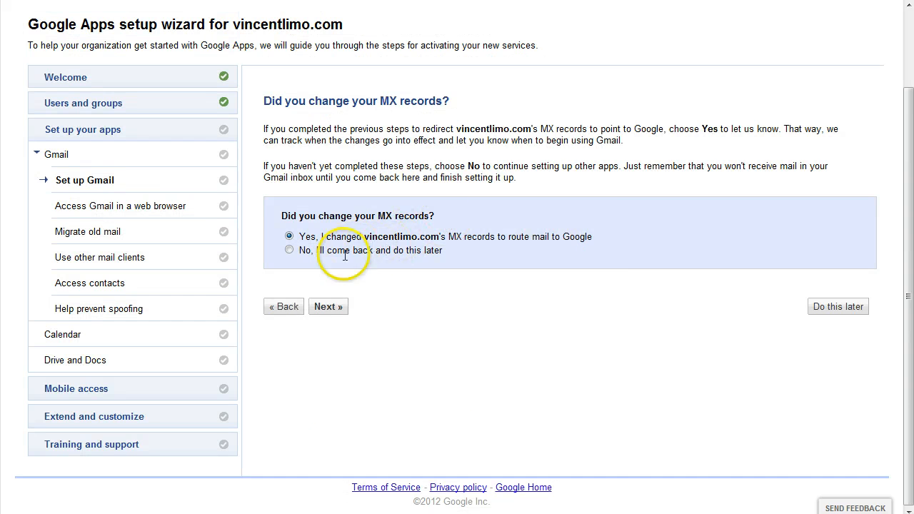
click(329, 307)
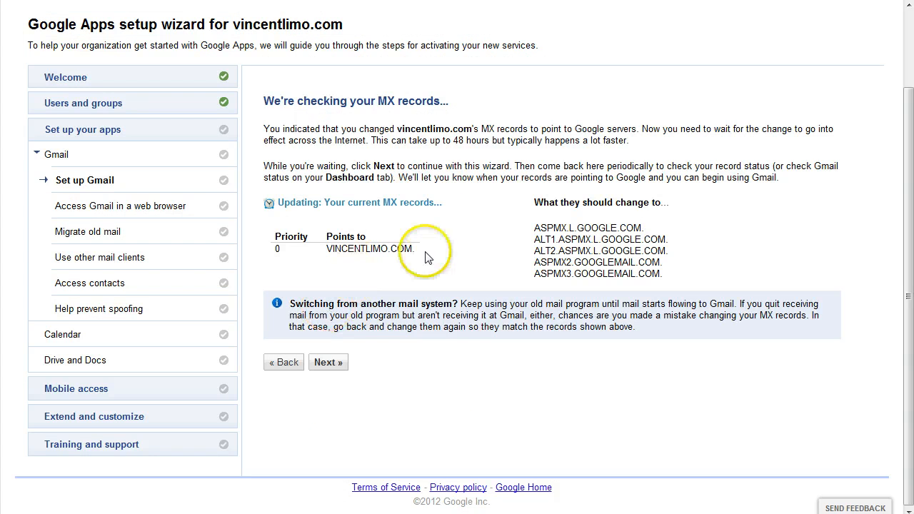
click(330, 363)
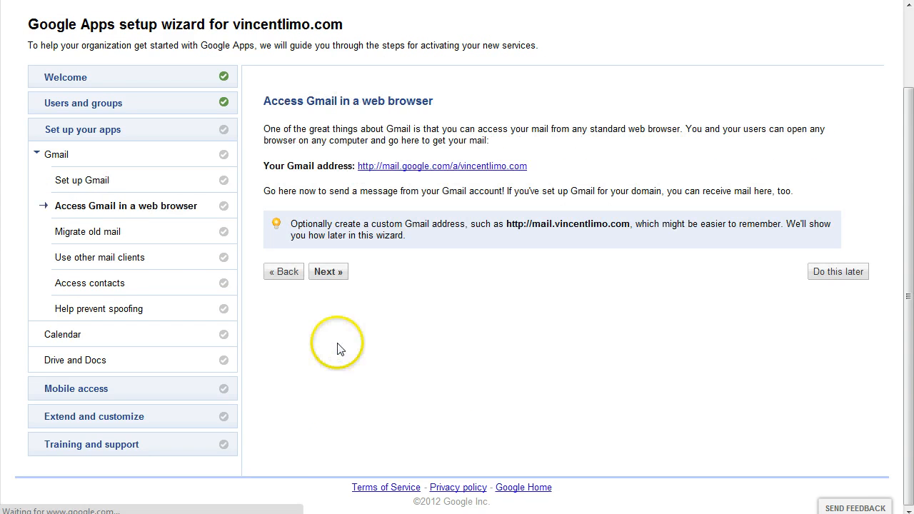
Continue to the old mail migration, choose Users migrate their own mail, and get the instructions for a web-hosted mail service.
click(338, 275)
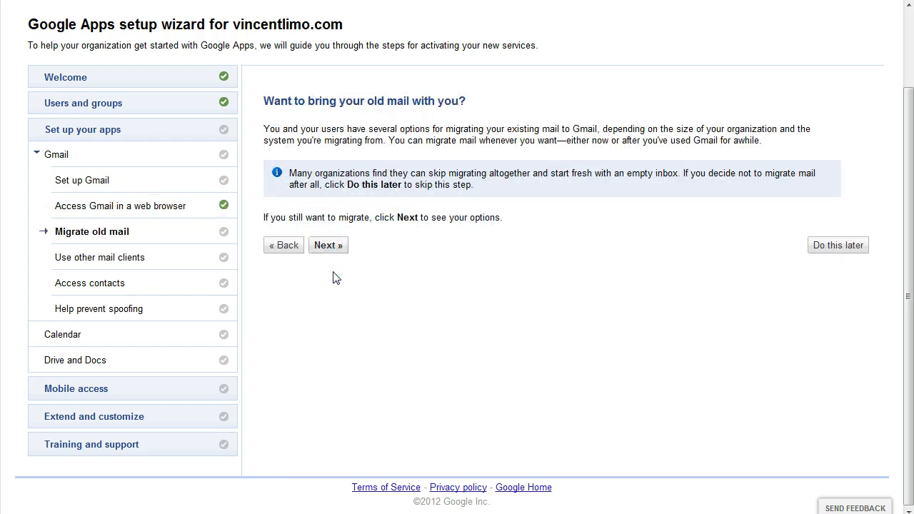
click(330, 247)
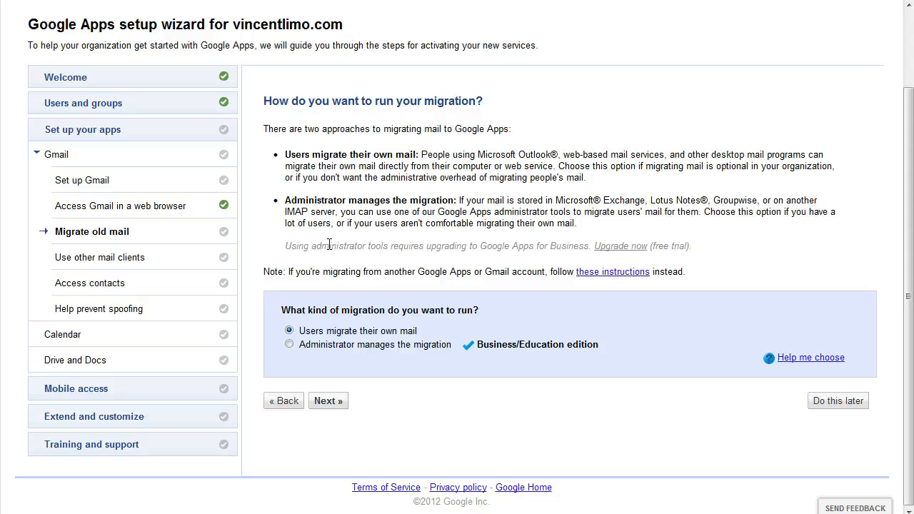
click(296, 334)
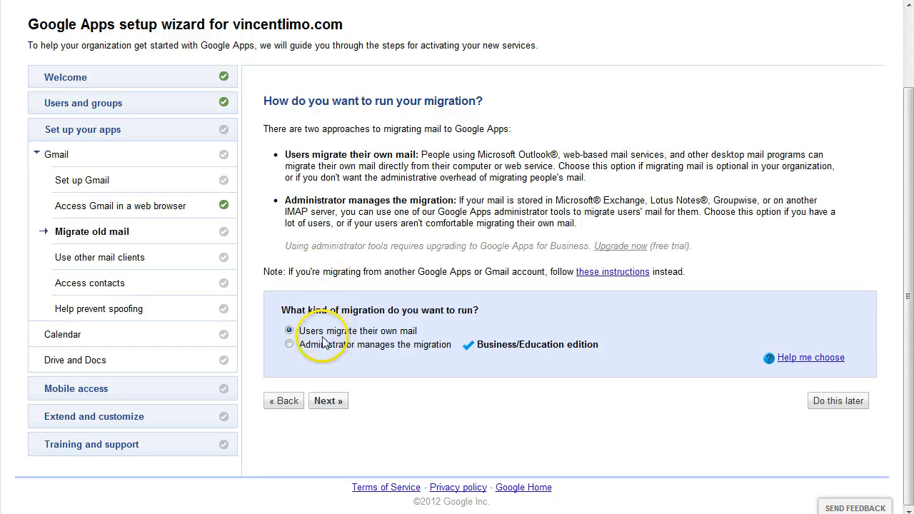
click(320, 402)
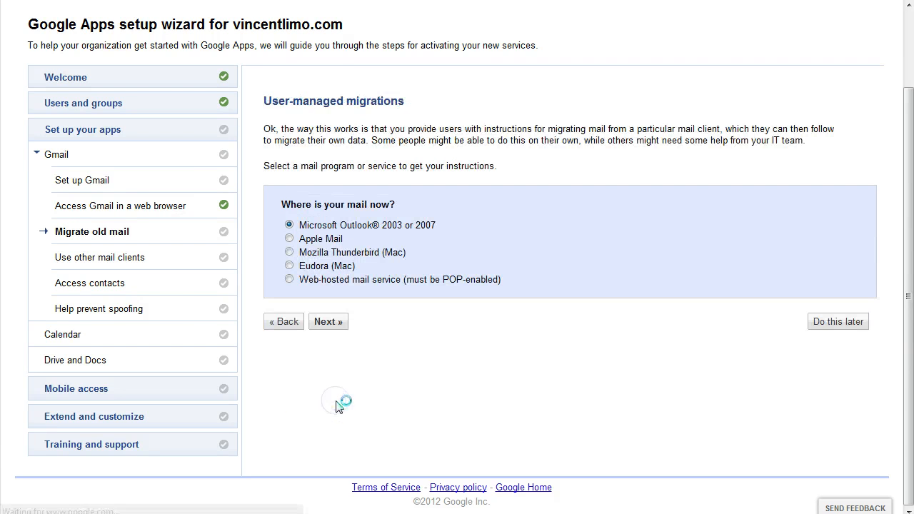
click(289, 279)
click(328, 322)
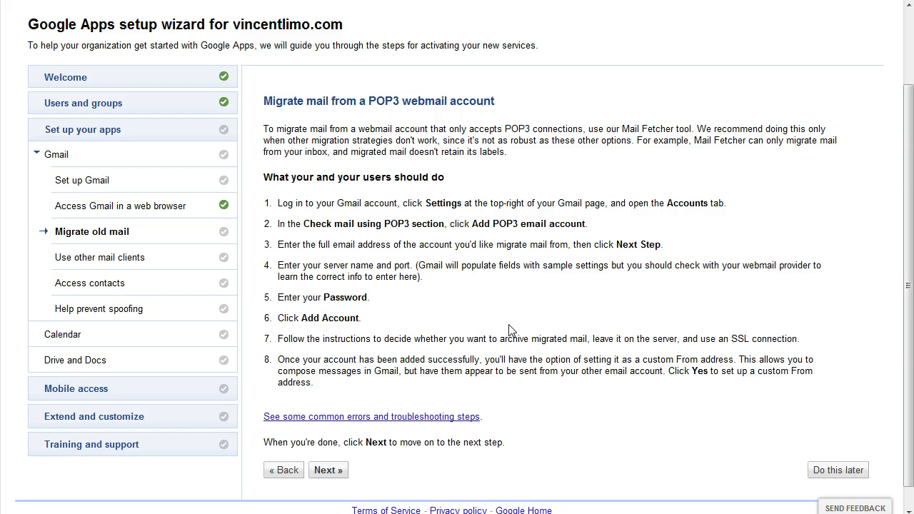
Continue past the mail migration instructions and choose Other as the mail client to use with Google Apps mail.
click(326, 473)
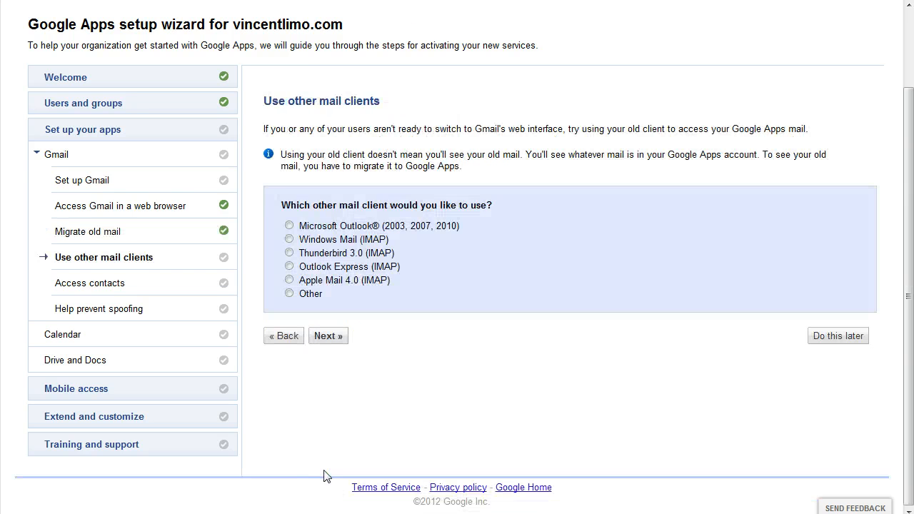
click(330, 340)
click(288, 293)
click(335, 342)
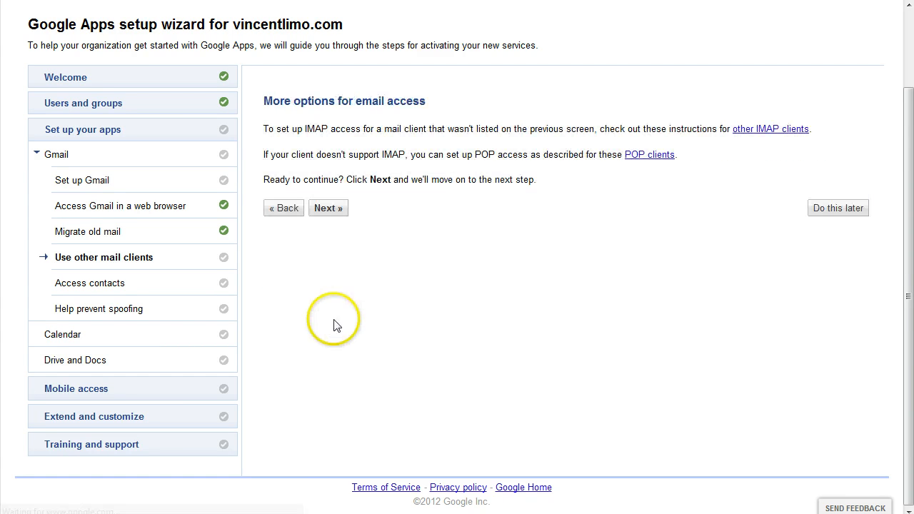
Continue past the email access options, postpone the contacts step, and proceed to the instructions for preventing spoofing with a digital signature.
click(329, 209)
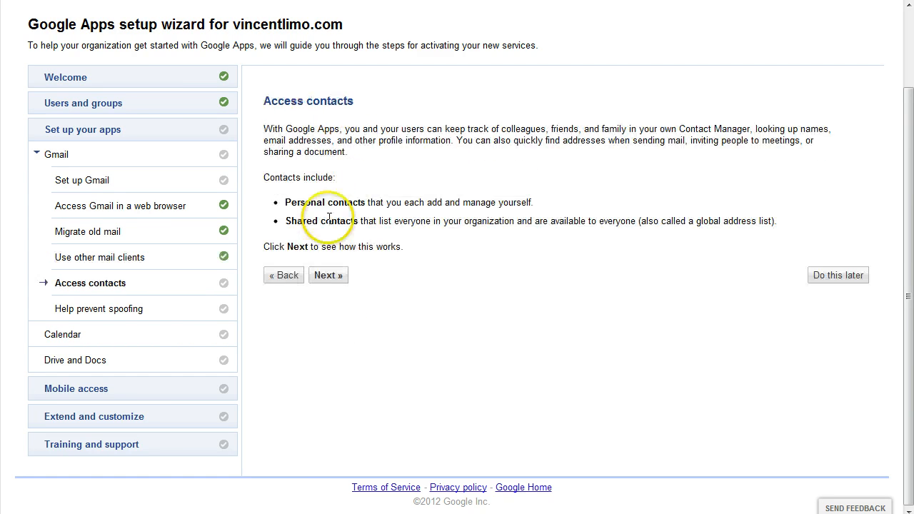
click(839, 277)
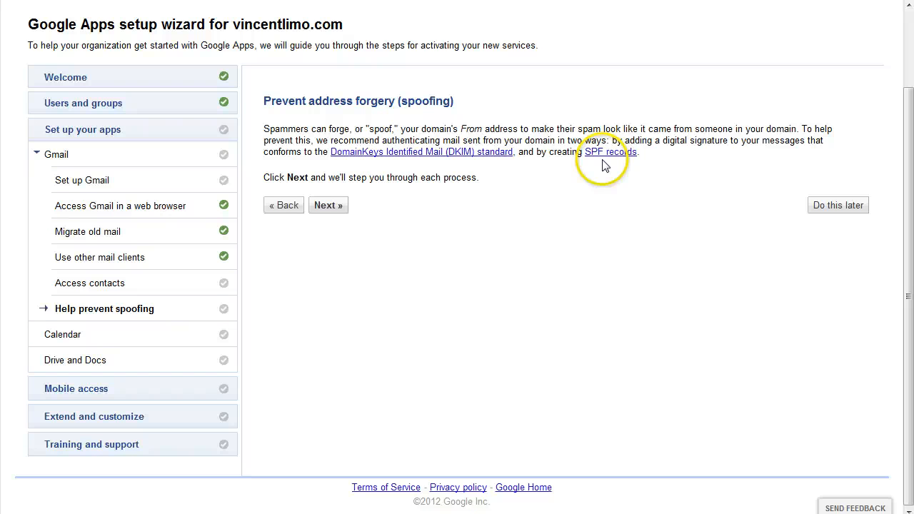
click(327, 205)
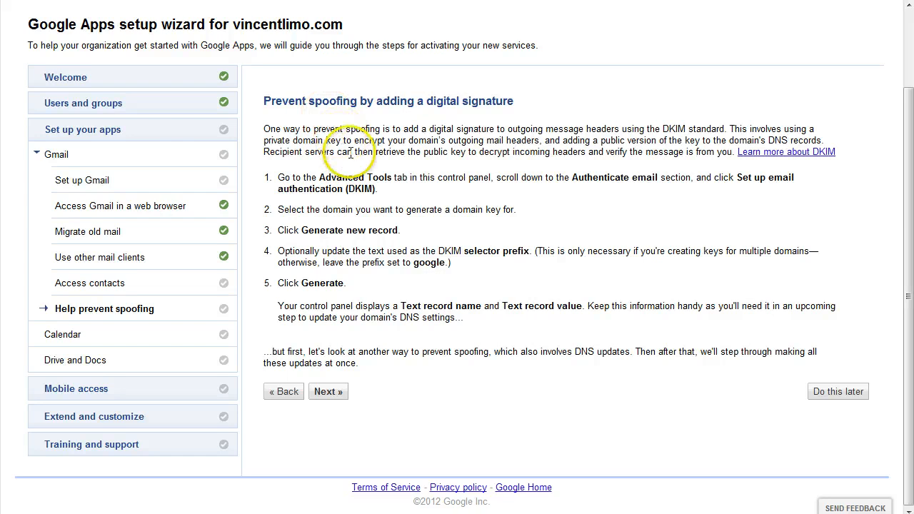
Open the email authentication (DKIM) setup among the Google Apps advanced tools.
scroll(307, 143, up, 3)
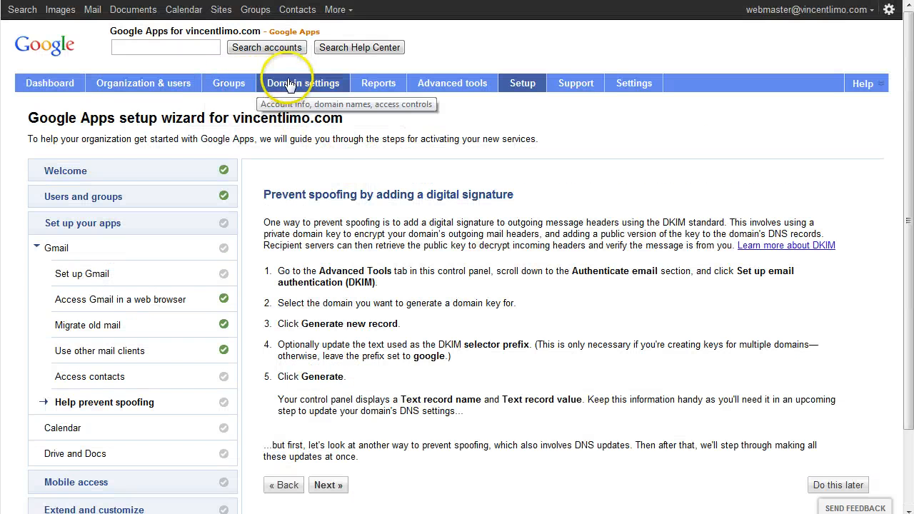
click(456, 86)
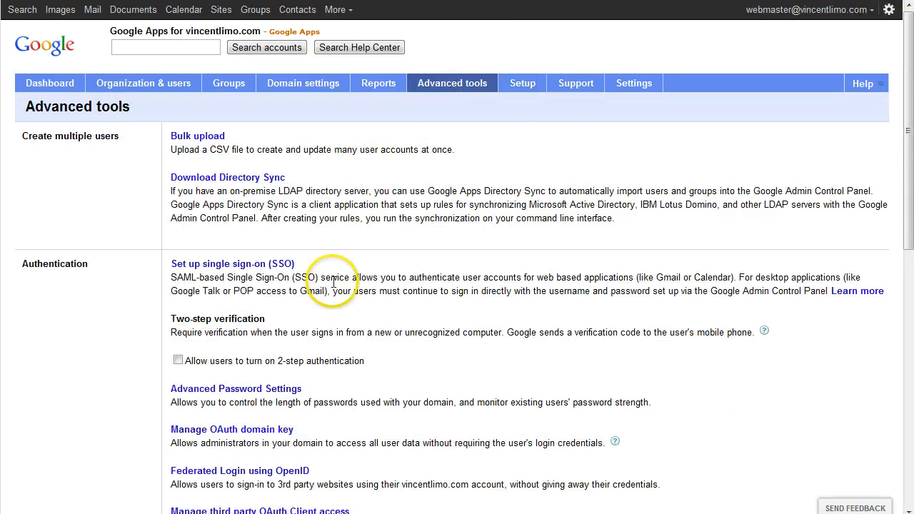
scroll(368, 285, down, 3)
scroll(334, 308, down, 5)
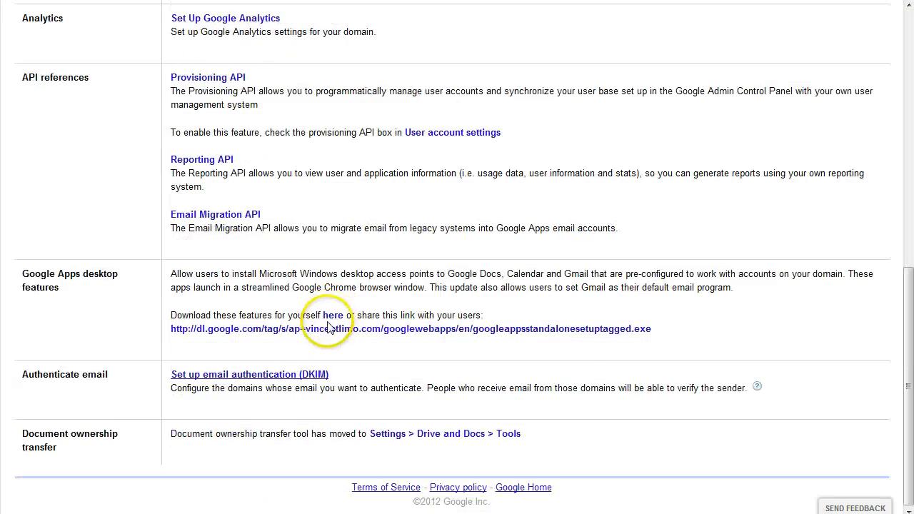
click(303, 376)
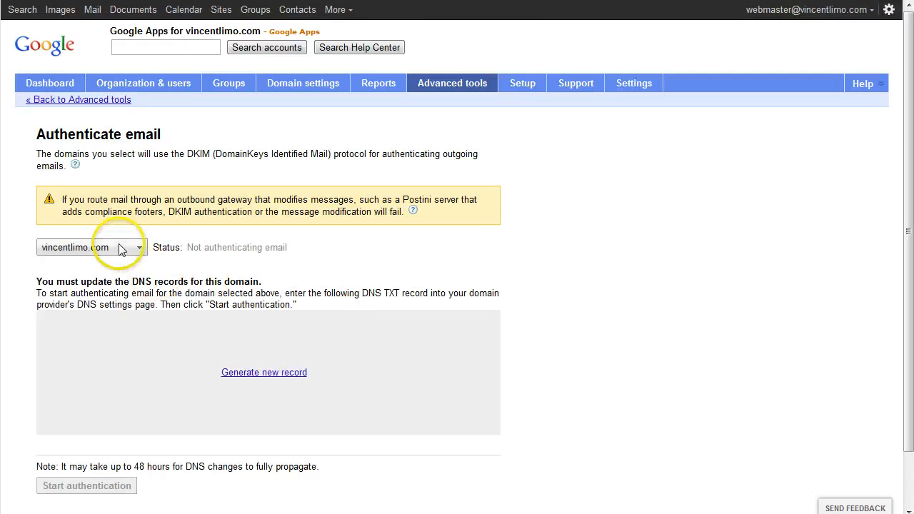
Generate a new DKIM record for vincentlimo.com with the prefix selector google.
click(120, 247)
click(243, 372)
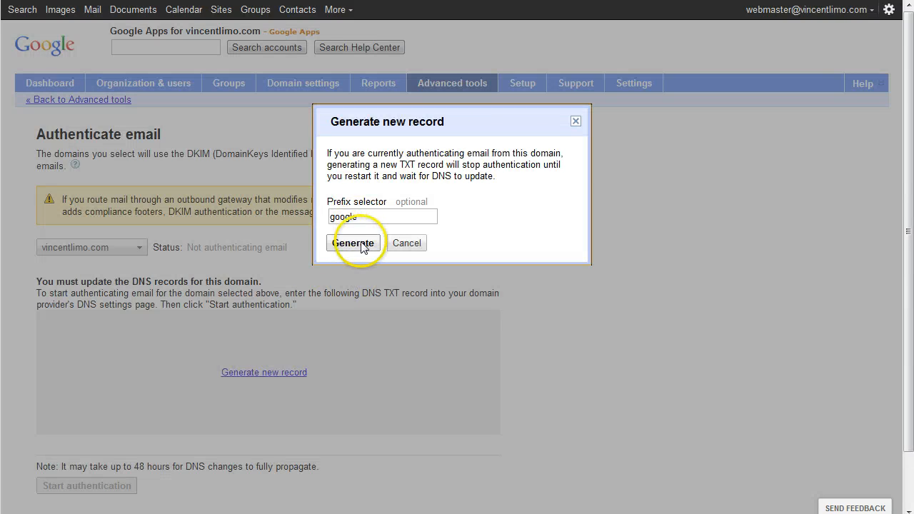
click(353, 243)
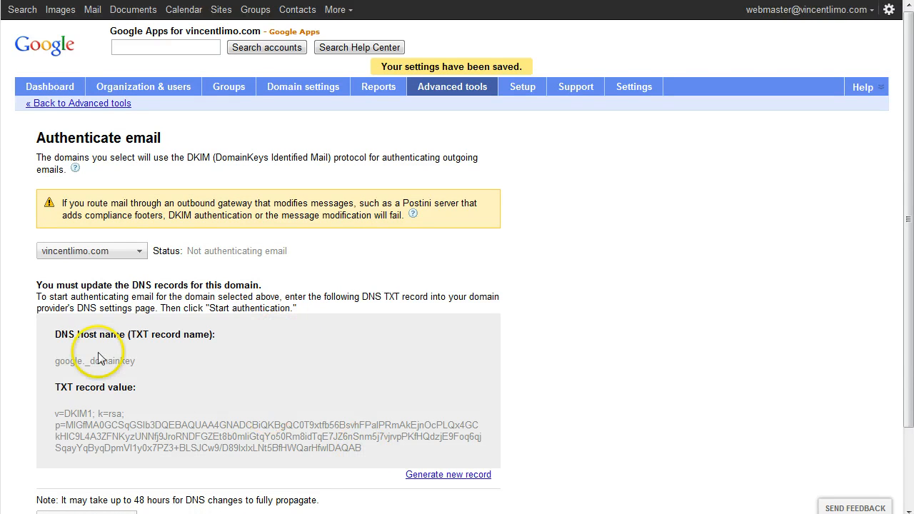
Copy the DKIM DNS host name, switch to cPanel, and open vincentlimo.com in the Advanced DNS Zone Editor.
click(103, 361)
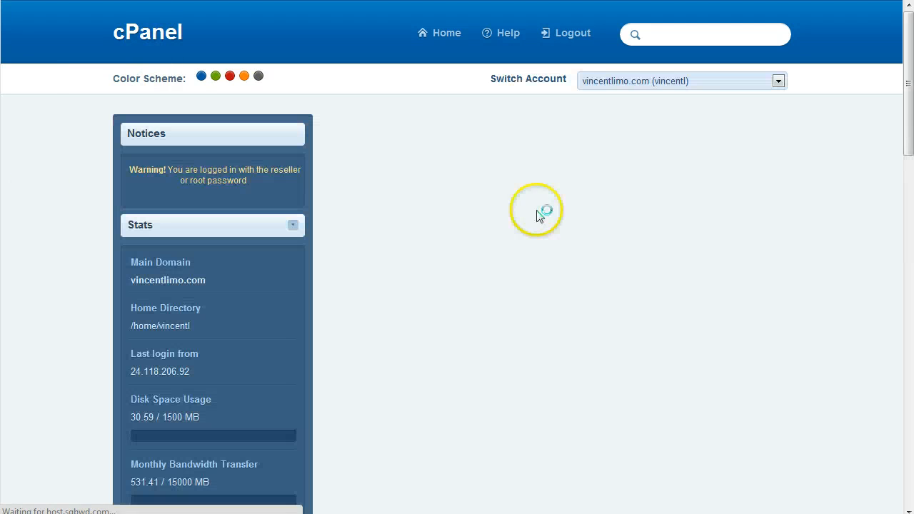
scroll(800, 246, down, 5)
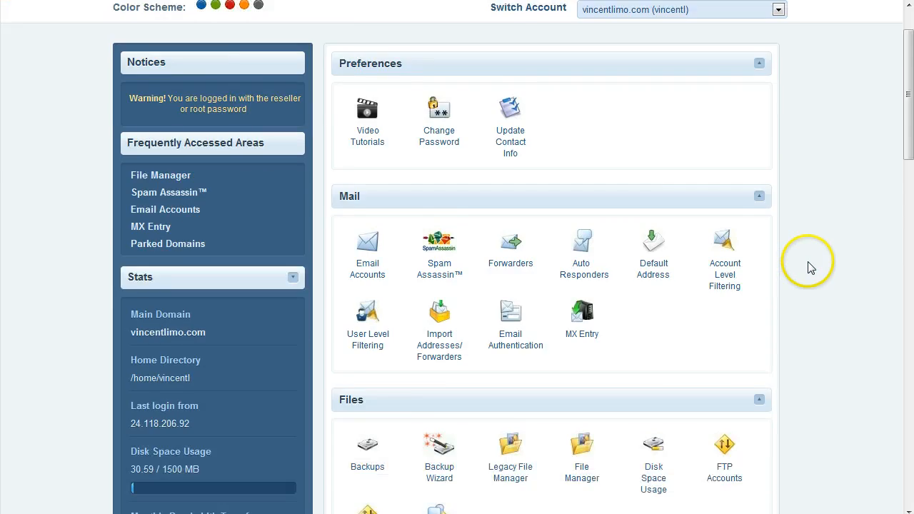
scroll(812, 269, down, 3)
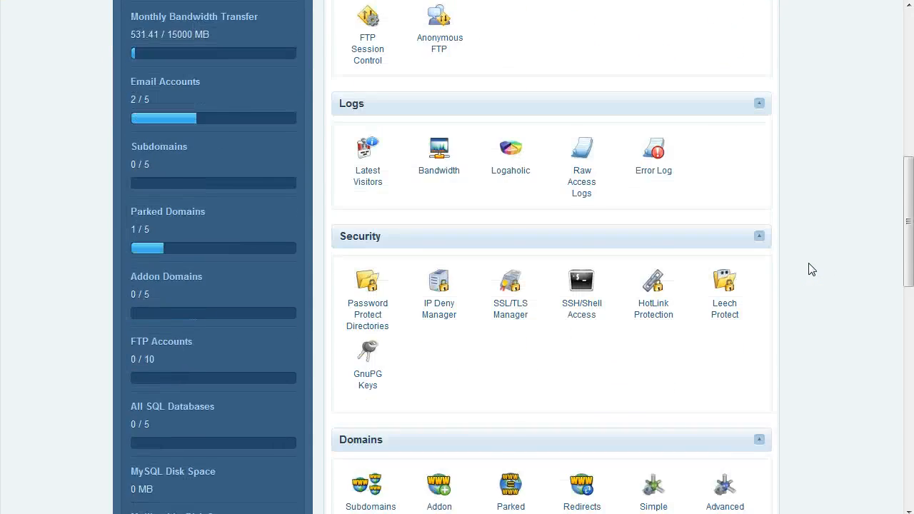
scroll(811, 270, down, 2)
click(721, 370)
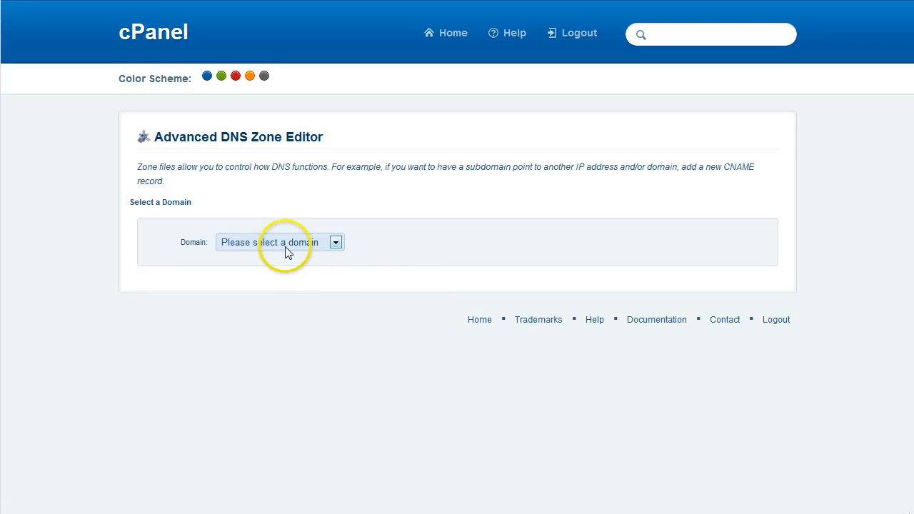
click(286, 249)
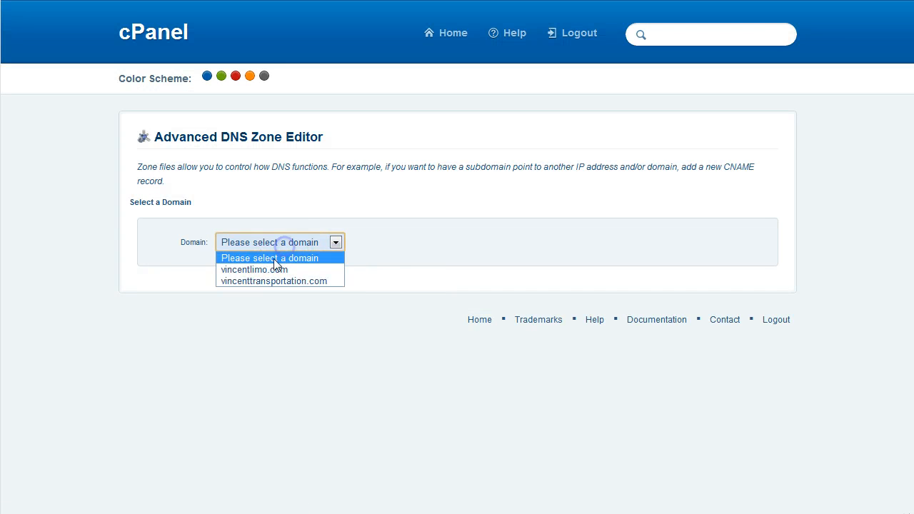
click(277, 267)
Fill in a new zone record with the copied name google._domainkey, TTL 14400 and type TXT.
click(259, 383)
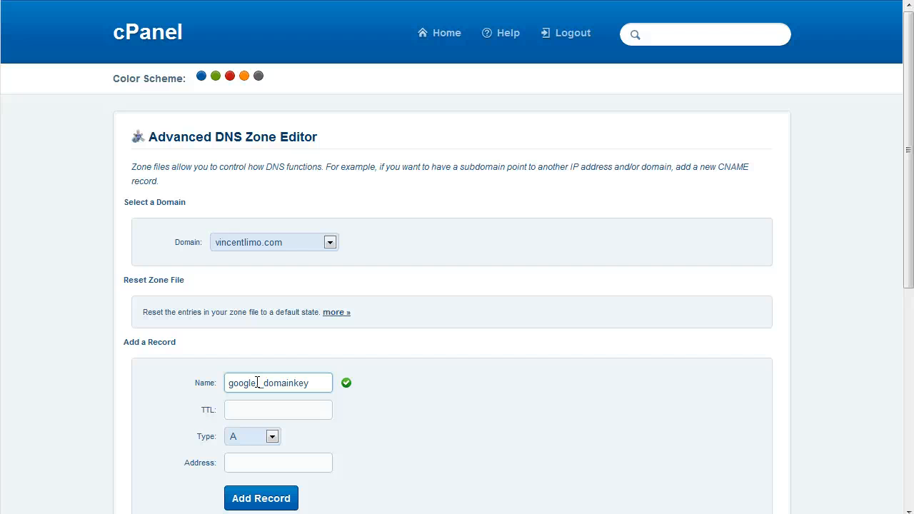
key(Tab)
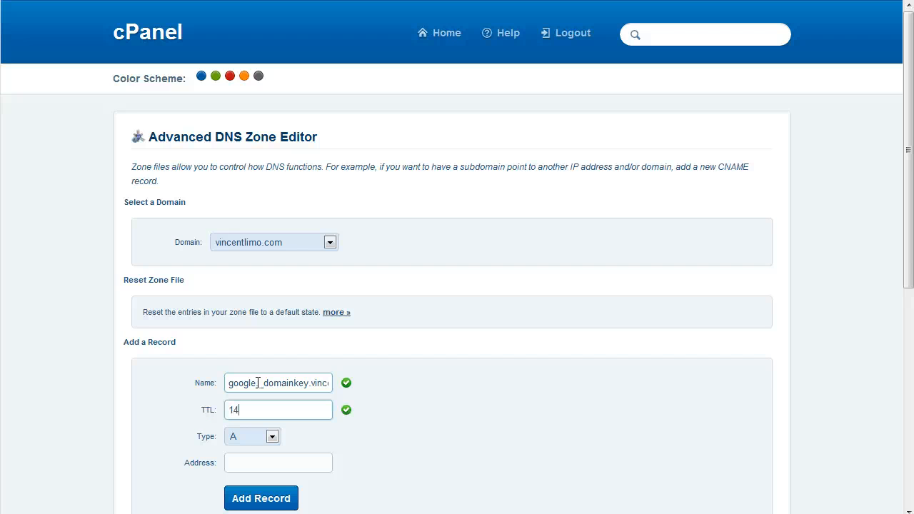
text(14400)
key(Tab)
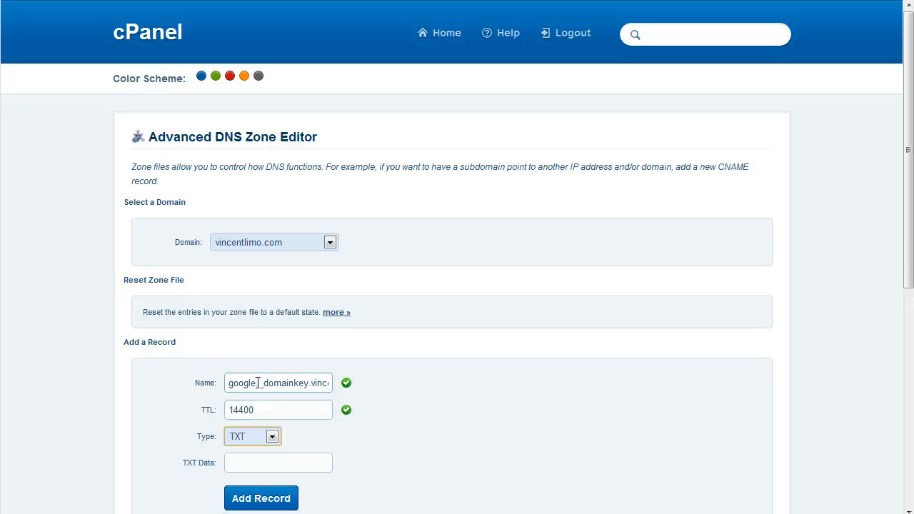
key(Tab)
Copy the DKIM TXT record value from Google Apps, paste it as the record's TXT data in cPanel, and add the record.
key(ctrl+shift+Tab)
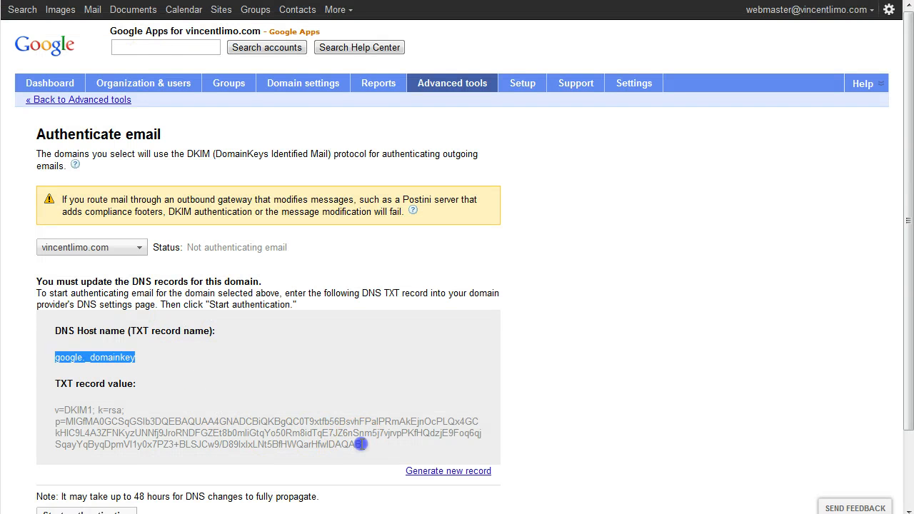
drag(361, 445, 41, 413)
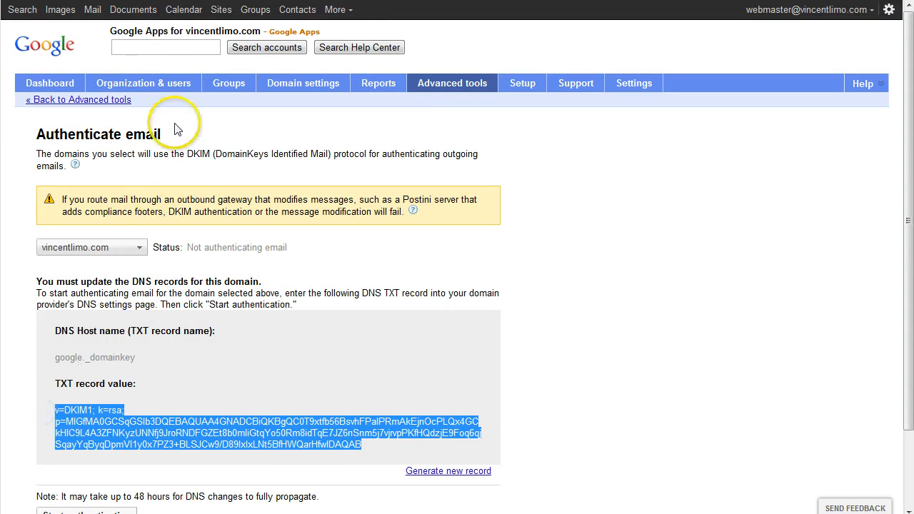
key(ctrl+Tab)
click(299, 458)
right_click(288, 465)
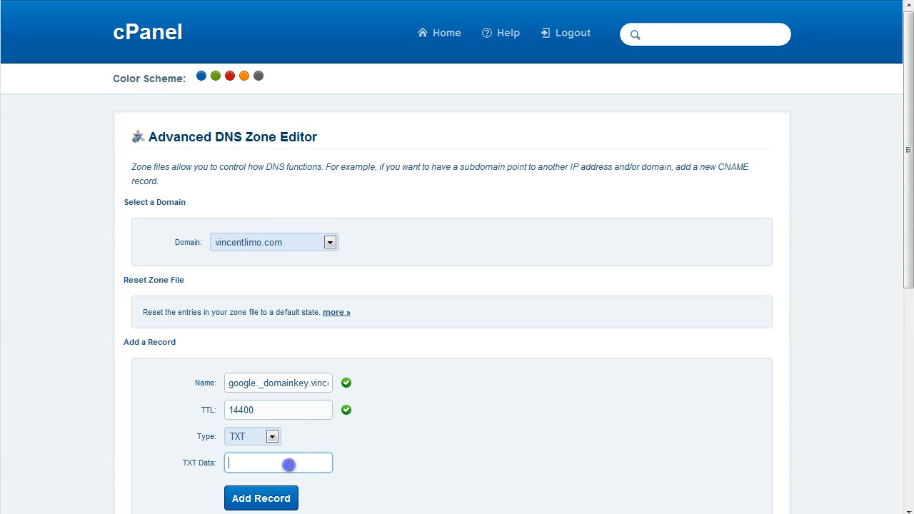
click(400, 435)
scroll(292, 433, down, 1)
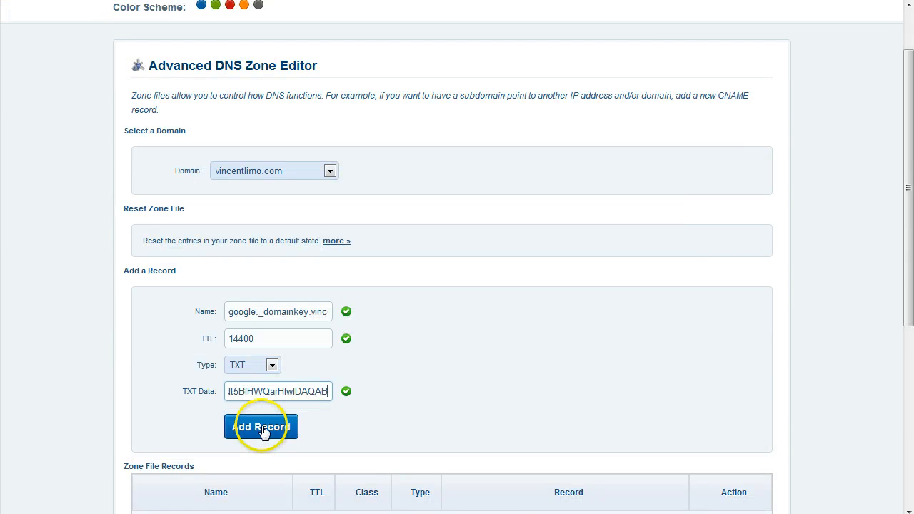
click(261, 426)
scroll(52, 236, down, 5)
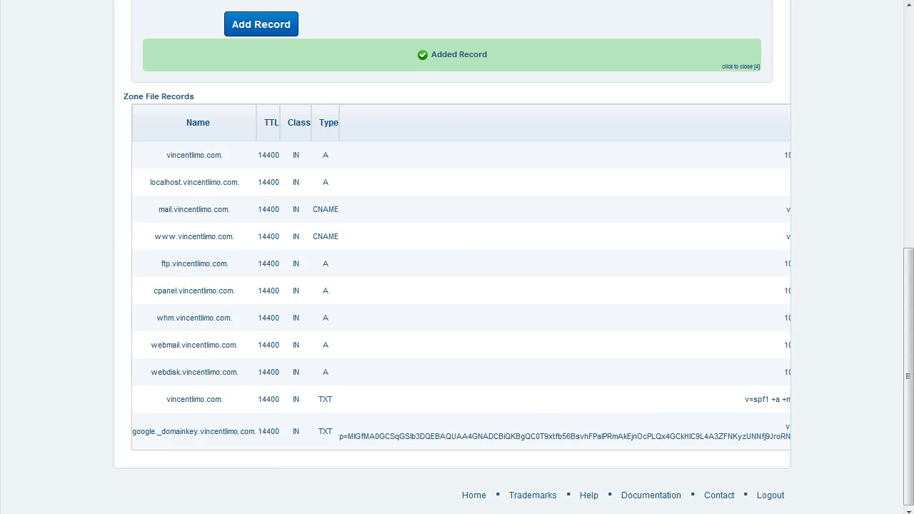
Switch back to the Google Apps email authentication page and start authentication for vincentlimo.com.
key(ctrl+Tab)
click(630, 333)
scroll(611, 330, down, 3)
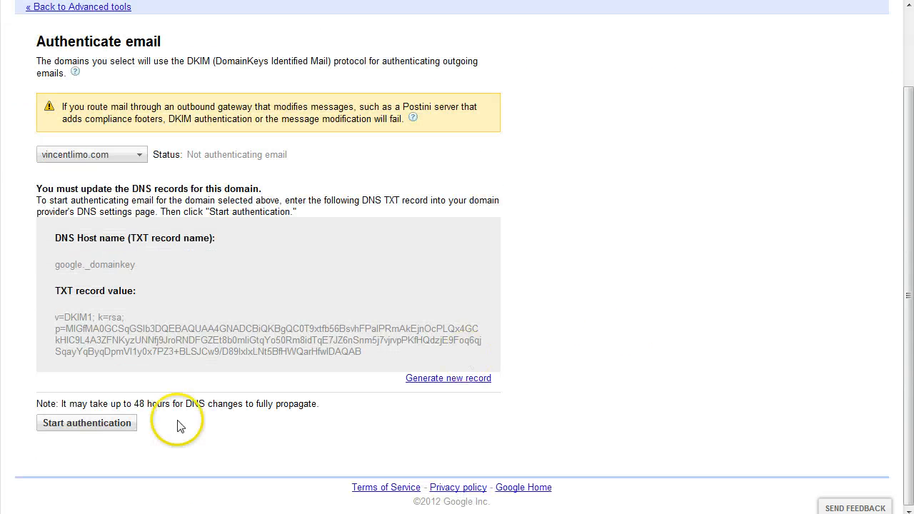
click(66, 423)
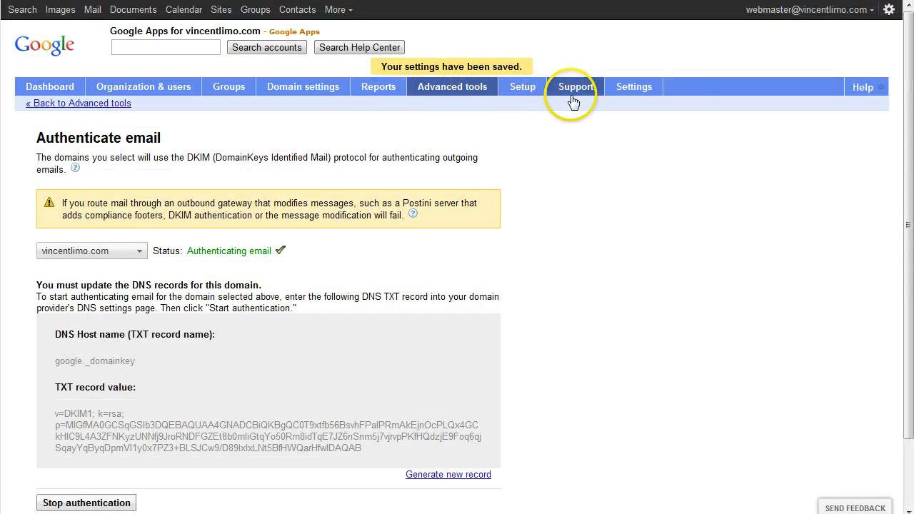
Return to the setup wizard, continue to the TXT records for DKIM and SPF, and copy _spf.google.com from the SPF value.
click(529, 90)
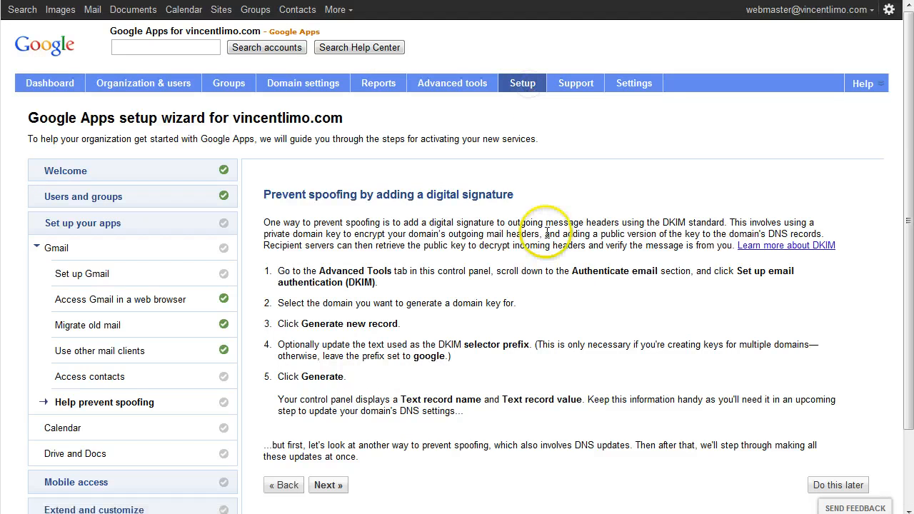
click(326, 486)
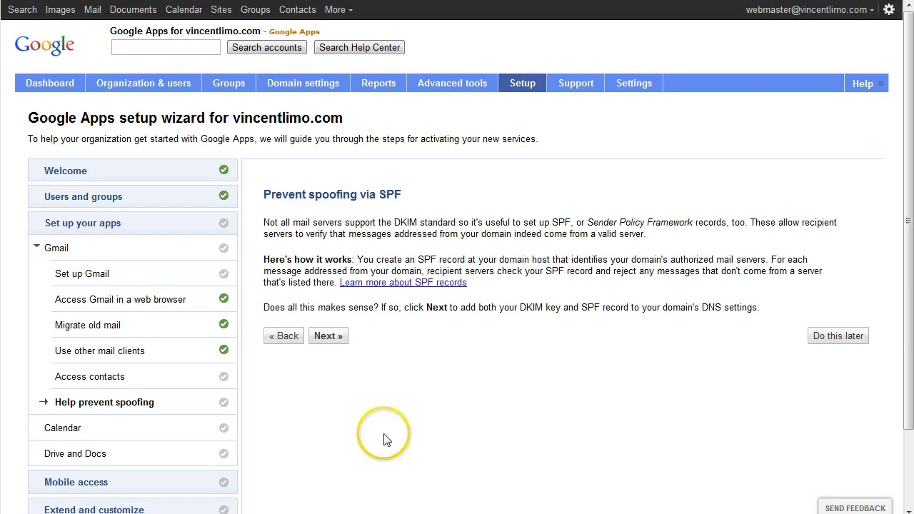
click(329, 337)
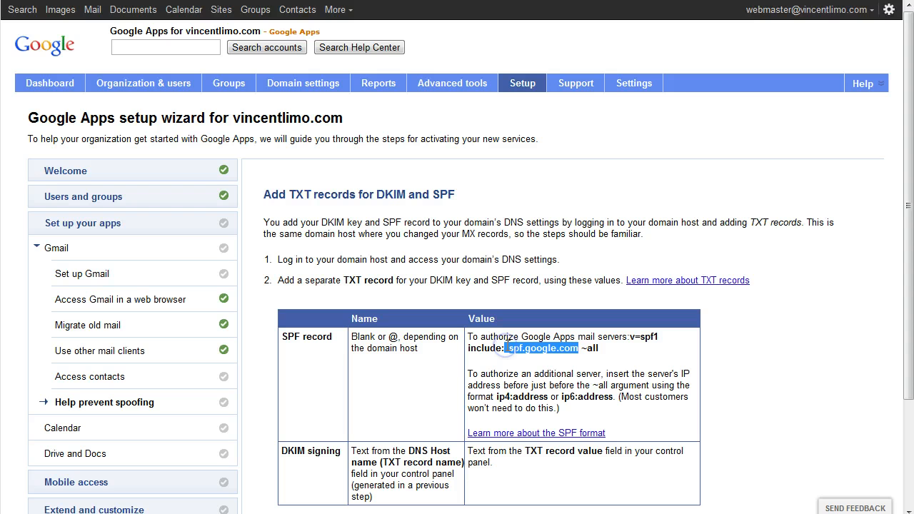
right_click(509, 349)
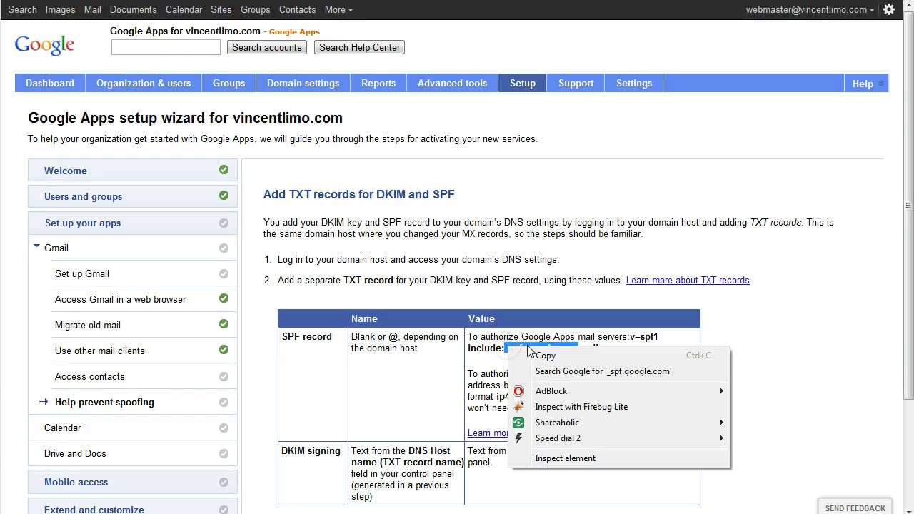
click(544, 356)
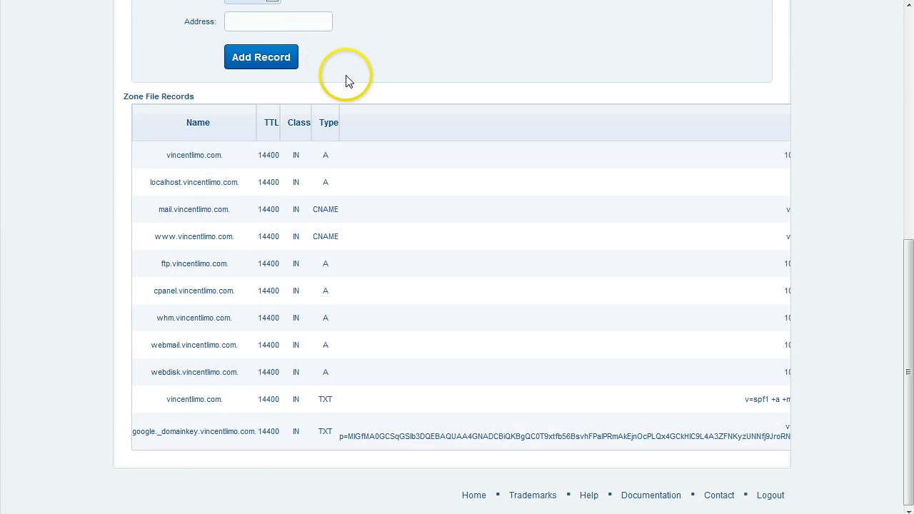
Return to the cPanel home page, open Email Authentication and enable DomainKeys.
scroll(345, 81, up, 6)
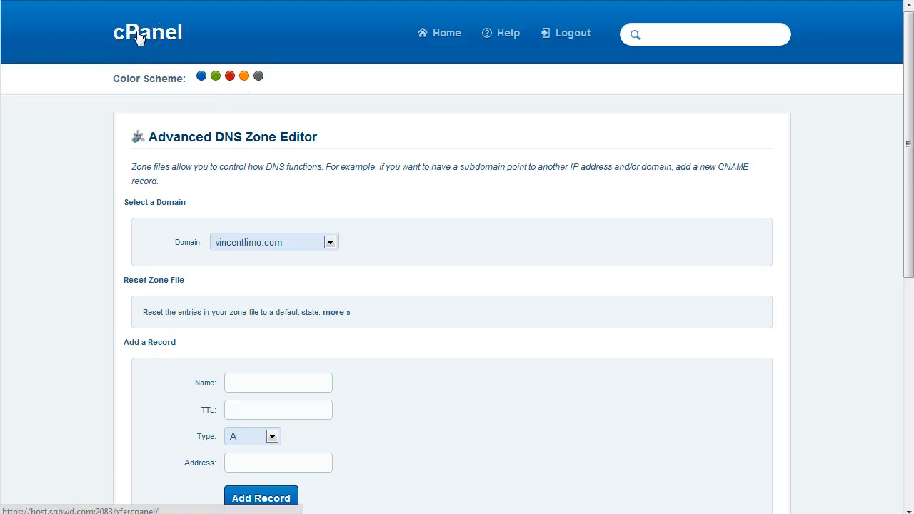
scroll(224, 237, down, 3)
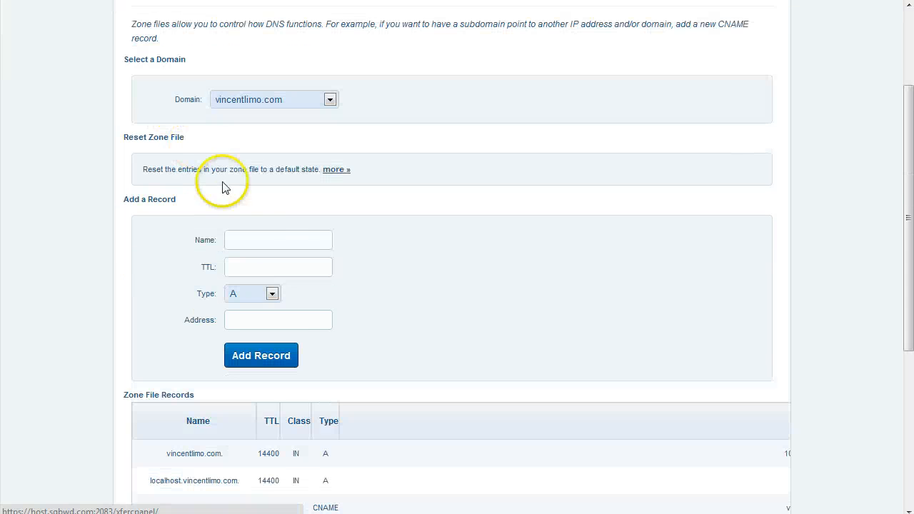
click(245, 243)
scroll(229, 178, up, 3)
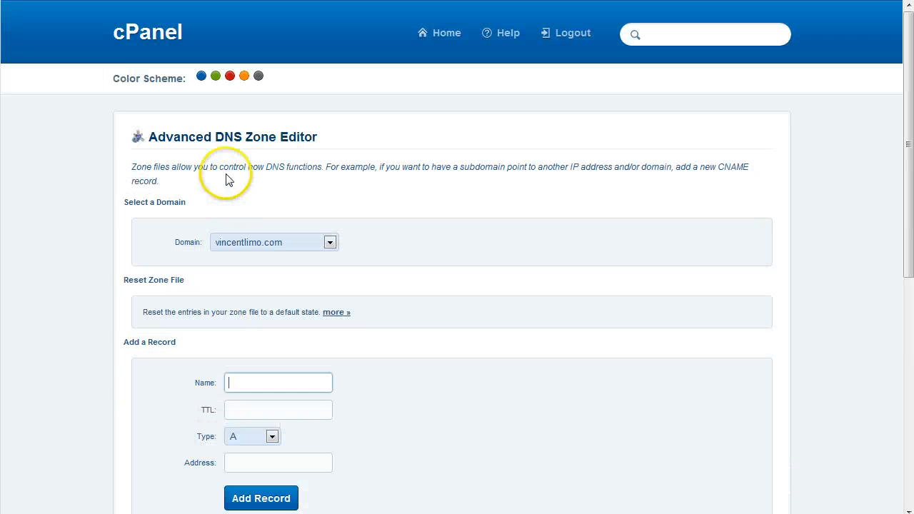
click(152, 38)
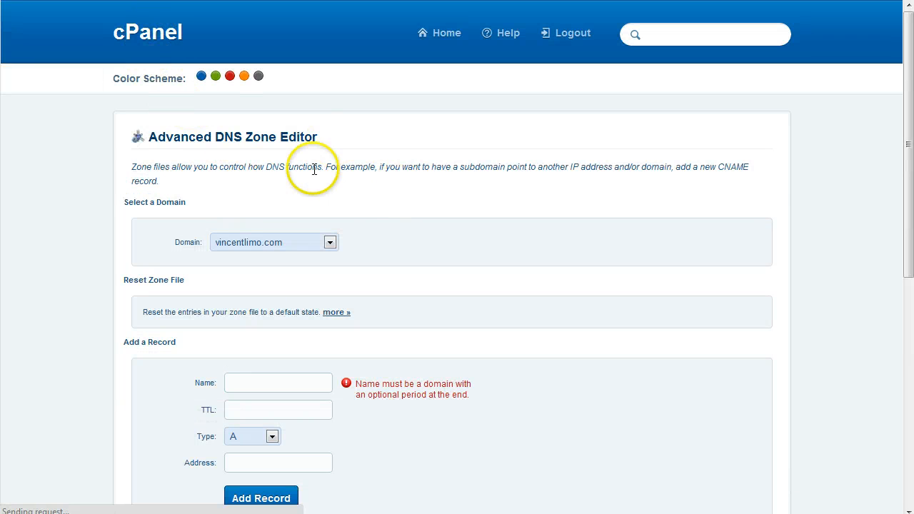
click(159, 27)
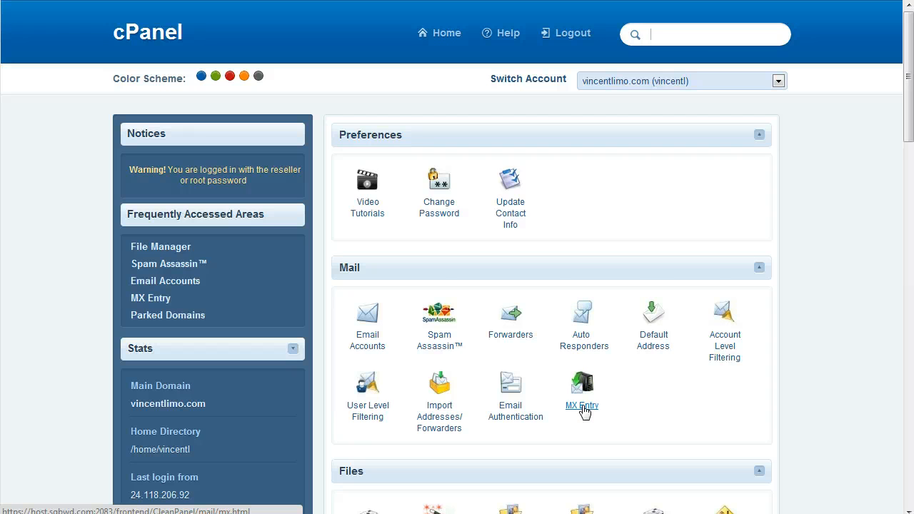
scroll(584, 411, down, 1)
click(512, 335)
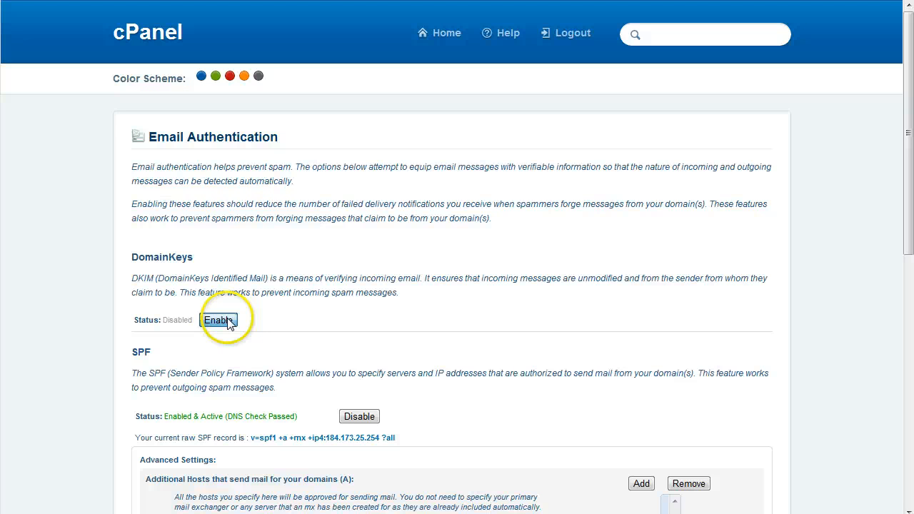
click(219, 321)
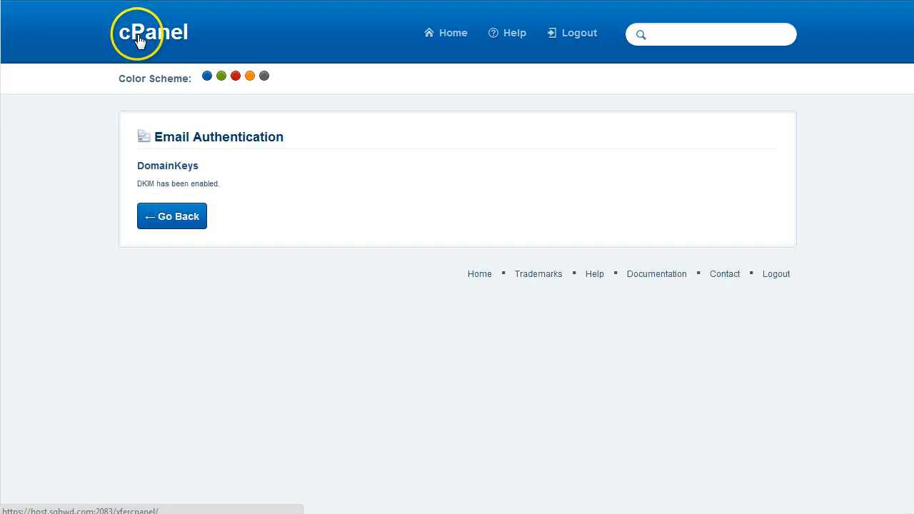
click(178, 217)
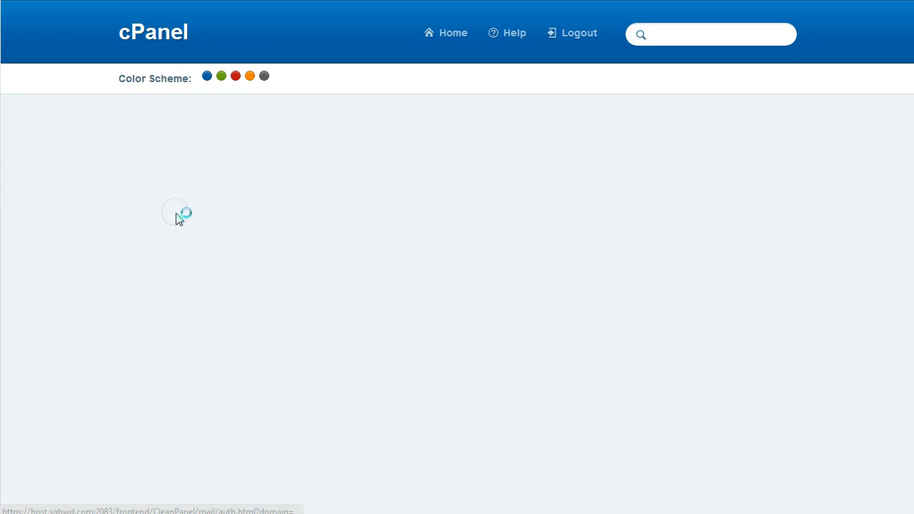
Add _spf.google.com to the SPF include list and turn on the All Entry option.
scroll(359, 422, down, 4)
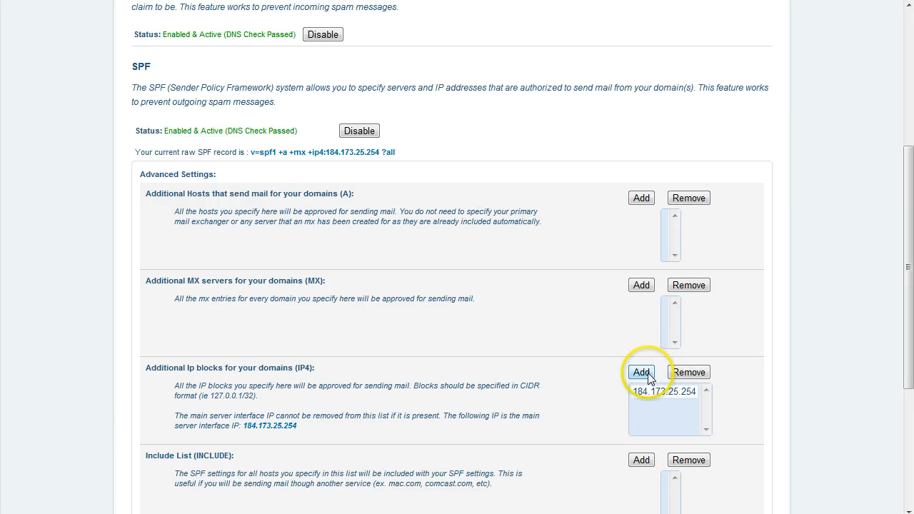
scroll(649, 379, down, 2)
click(640, 317)
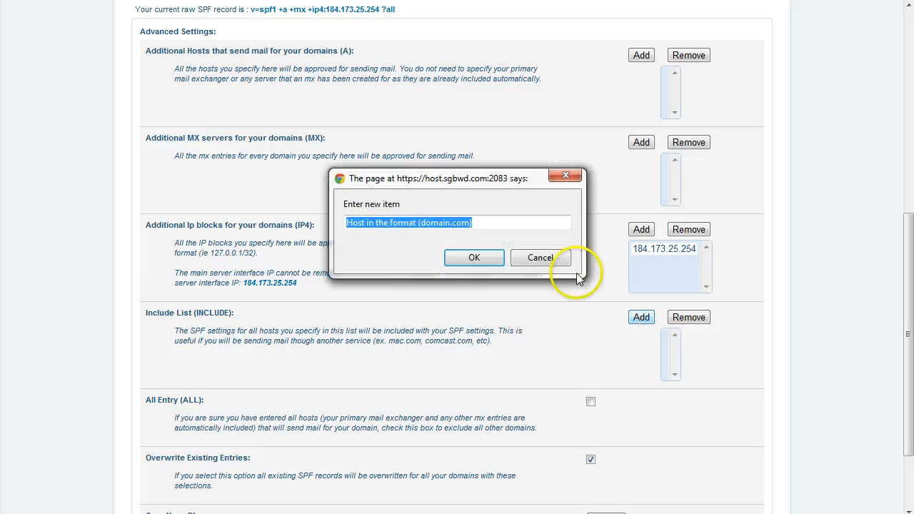
key(ctrl+v)
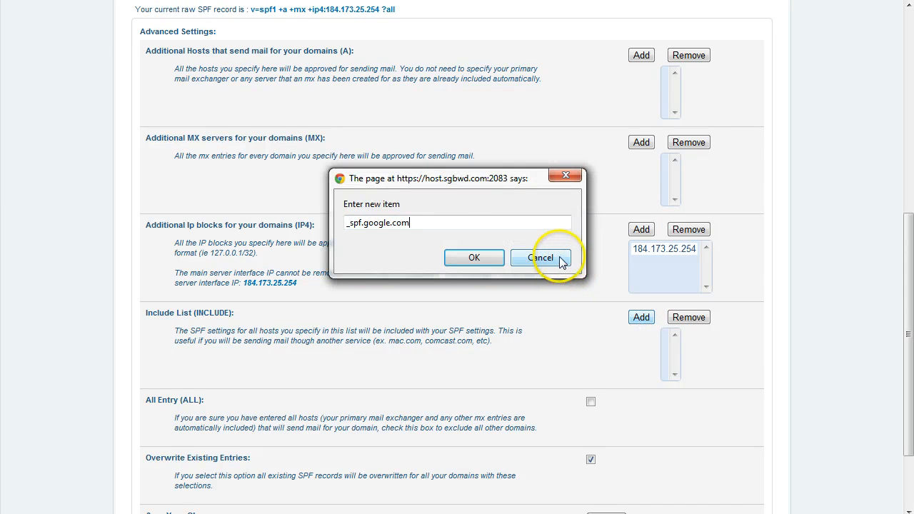
click(480, 257)
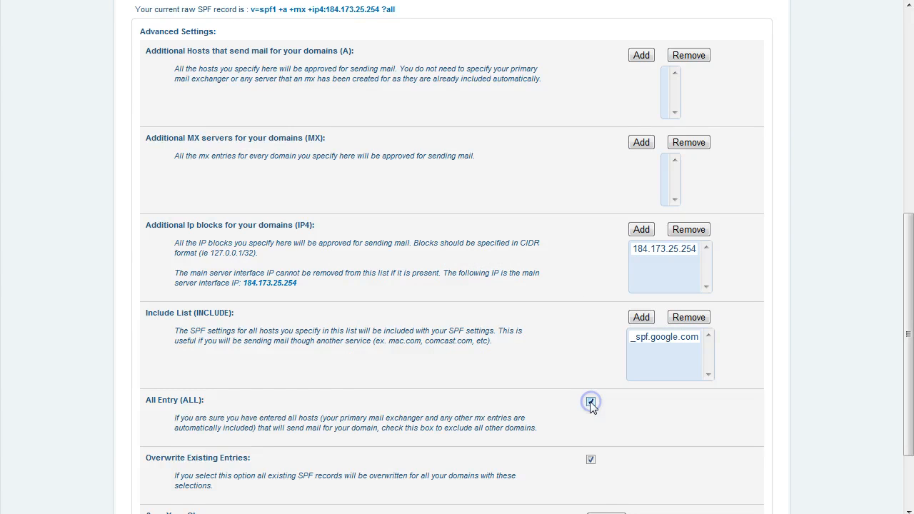
Update the SPF settings and go back to the Email Authentication page.
scroll(578, 374, up, 2)
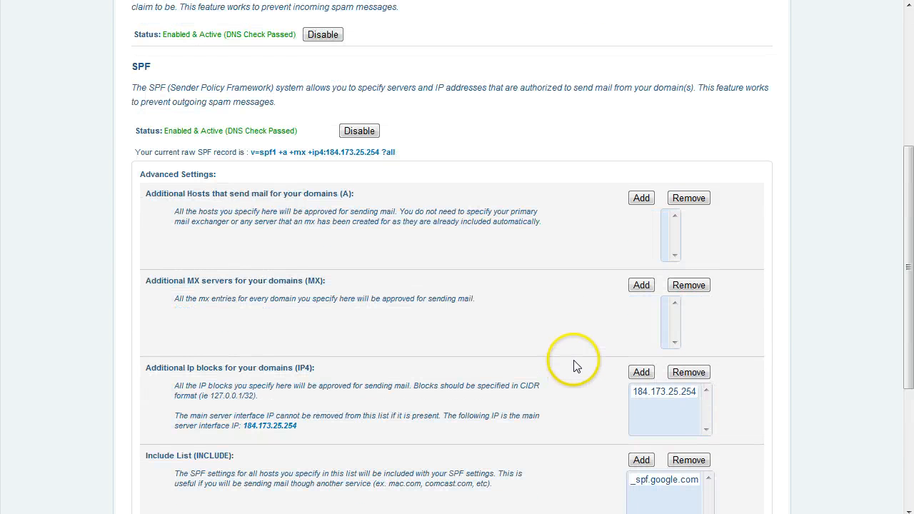
scroll(577, 367, down, 3)
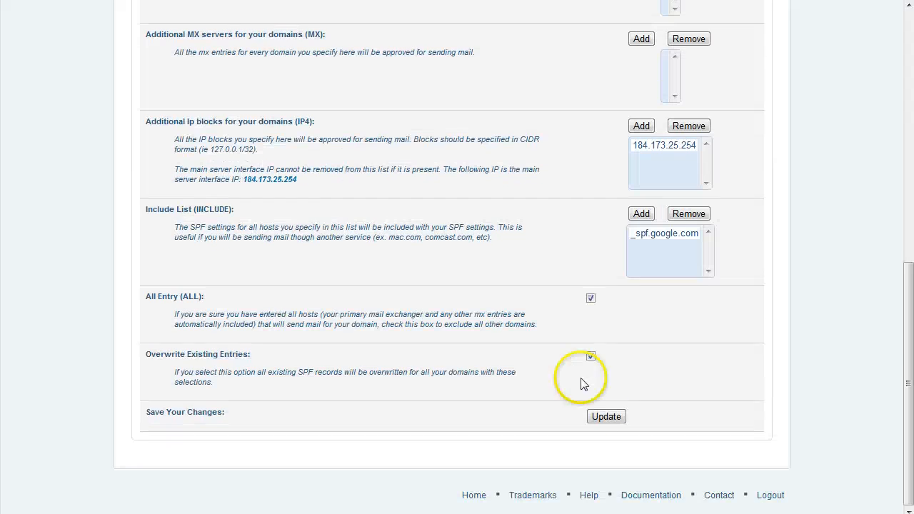
click(609, 417)
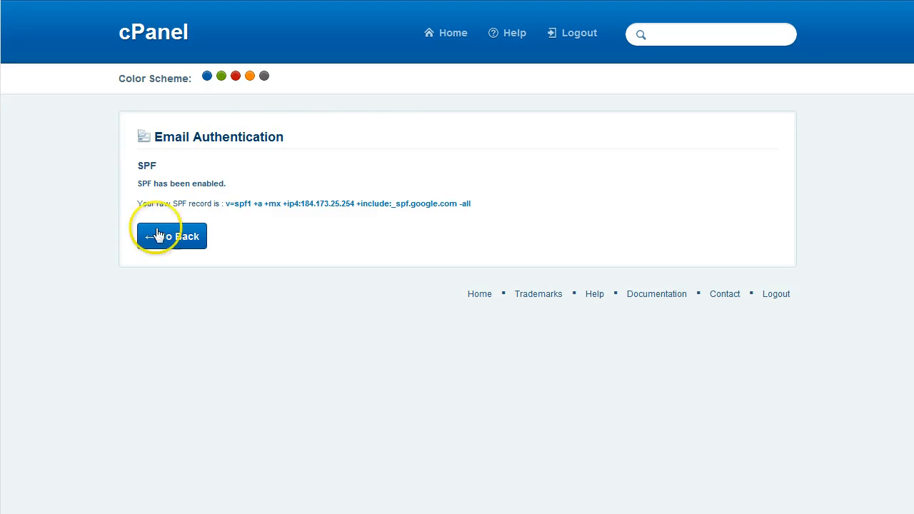
click(157, 232)
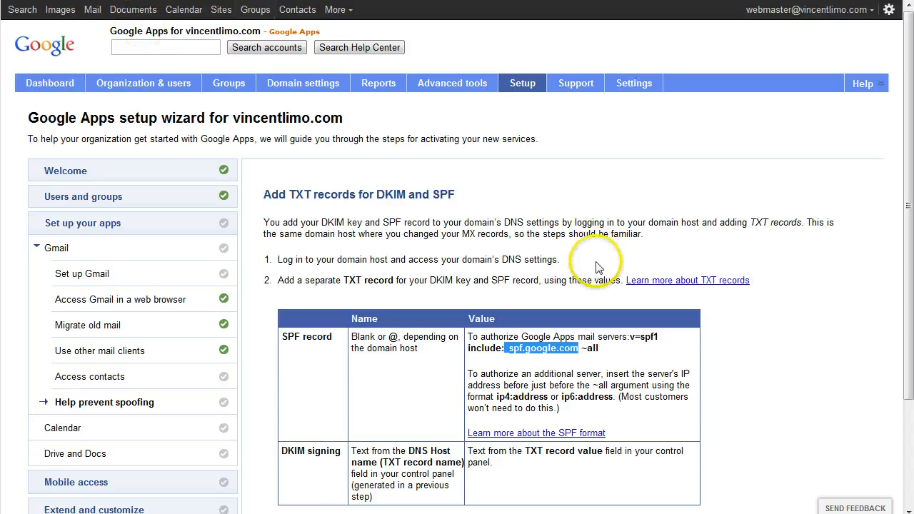
Continue the Google Apps setup wizard past the DKIM and SPF page and Calendar introduction, and postpone the Calendar and Drive and Docs sections.
scroll(597, 265, down, 3)
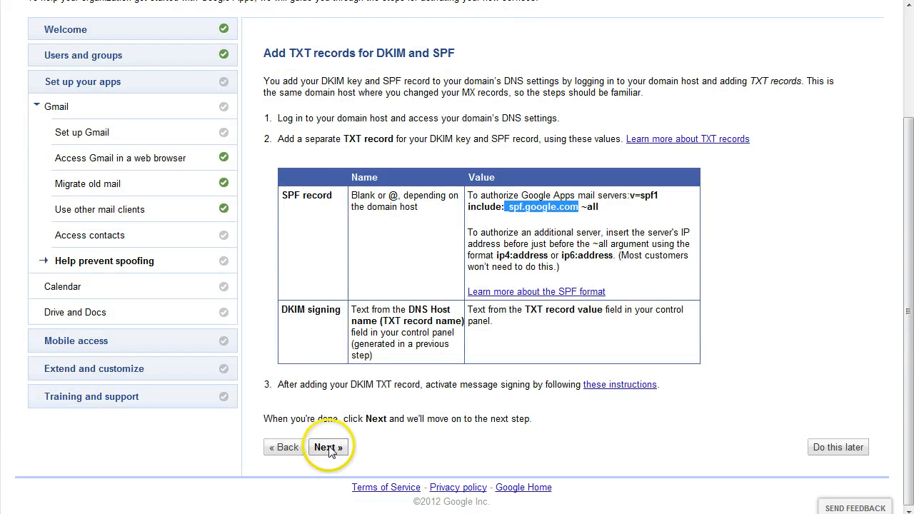
click(328, 448)
scroll(379, 336, down, 2)
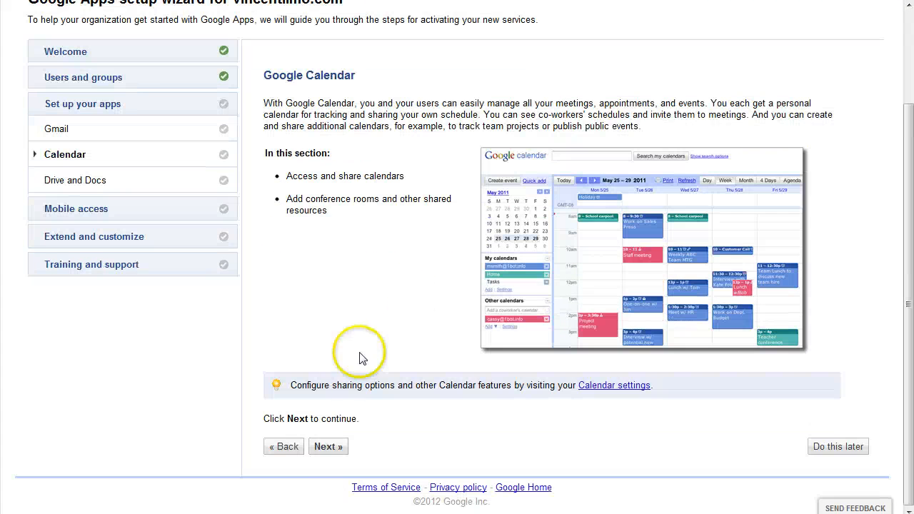
click(328, 447)
scroll(371, 450, down, 1)
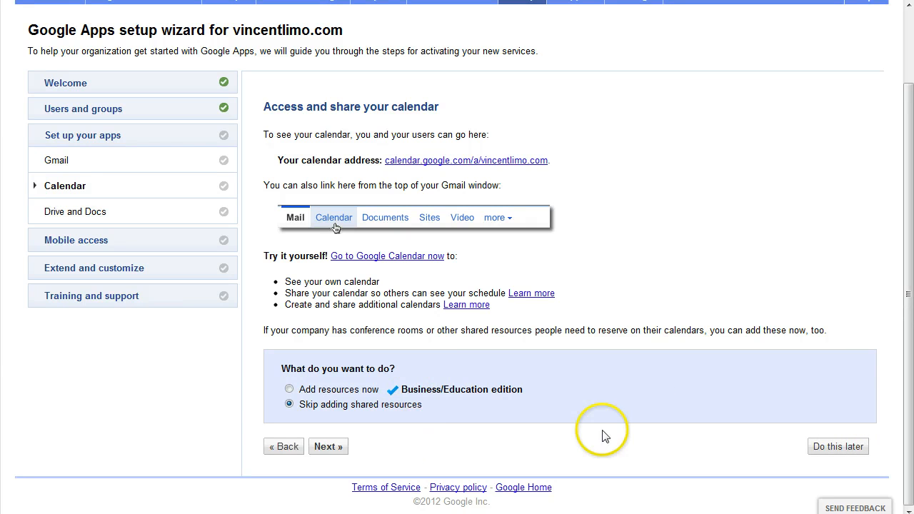
click(850, 448)
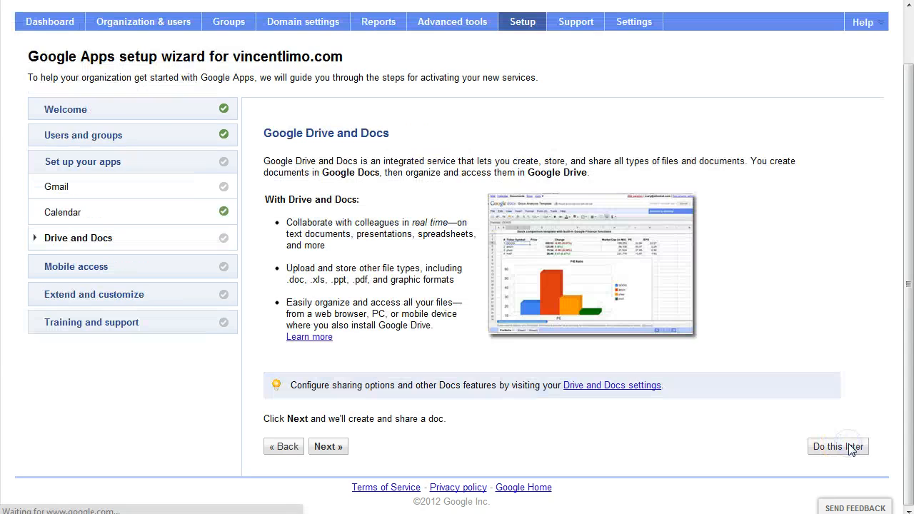
click(850, 448)
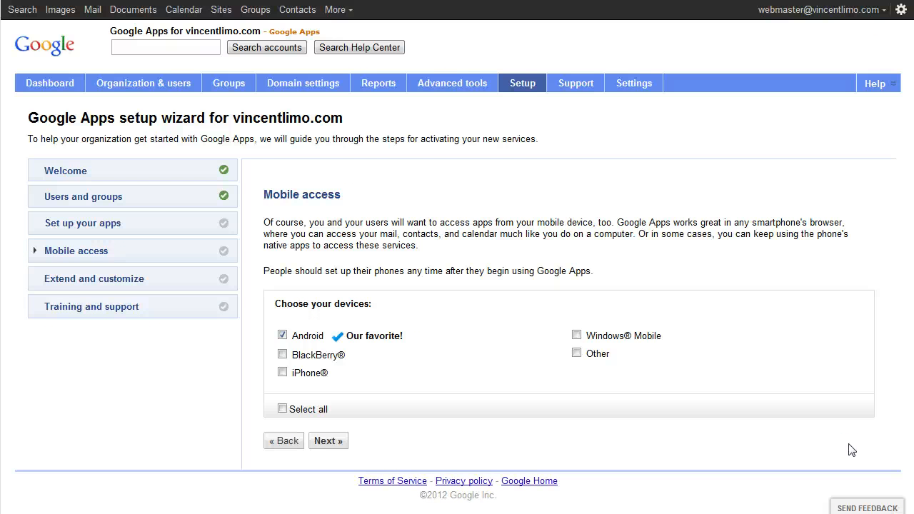
Continue the mobile access setup with Android as the device and postpone the Android instructions.
click(341, 443)
scroll(607, 402, down, 4)
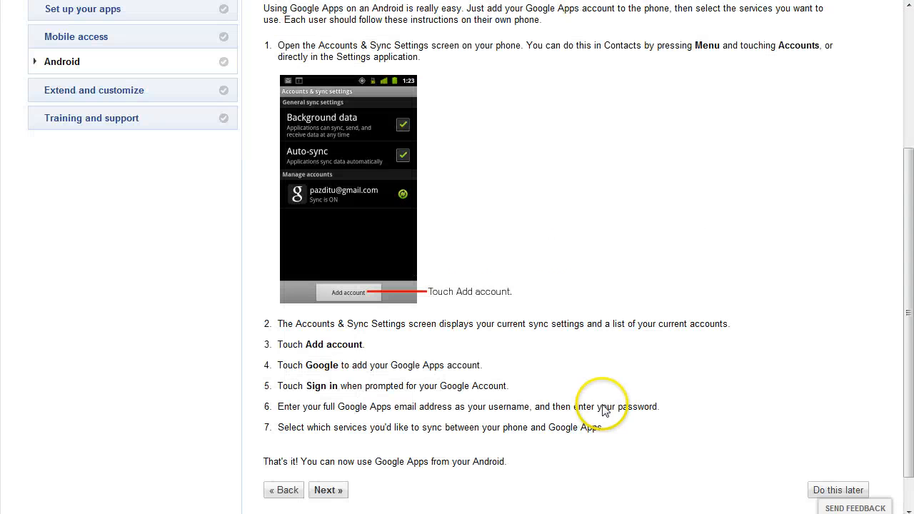
click(826, 450)
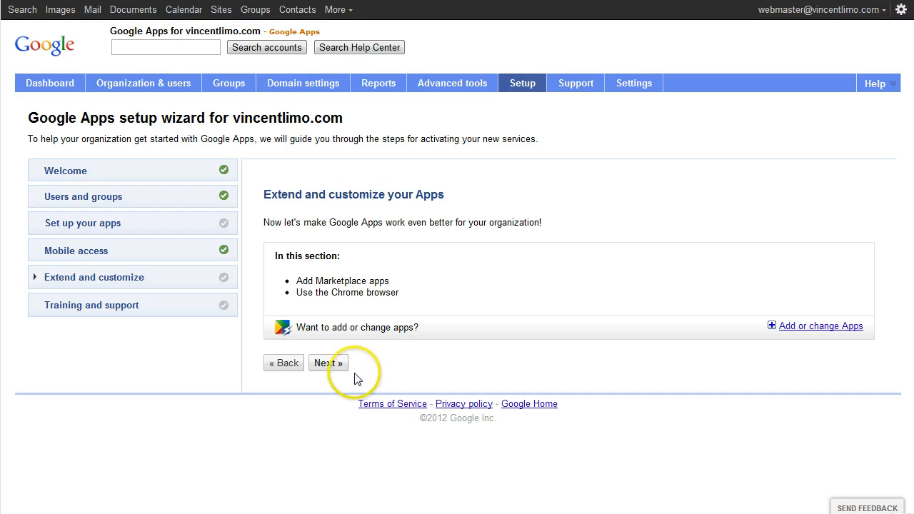
Continue into Extend and customize and postpone the Marketplace apps, Chrome browser, and Training and support pages.
click(327, 364)
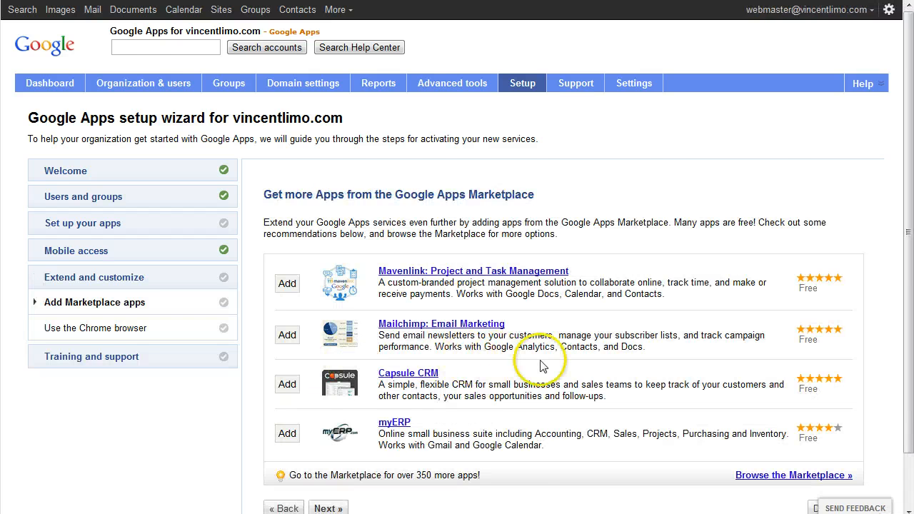
scroll(609, 379, down, 3)
click(835, 447)
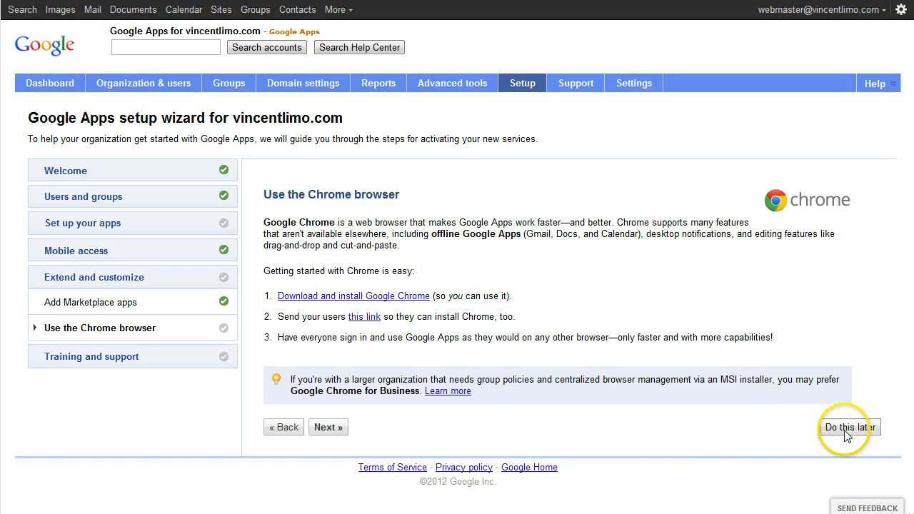
click(845, 429)
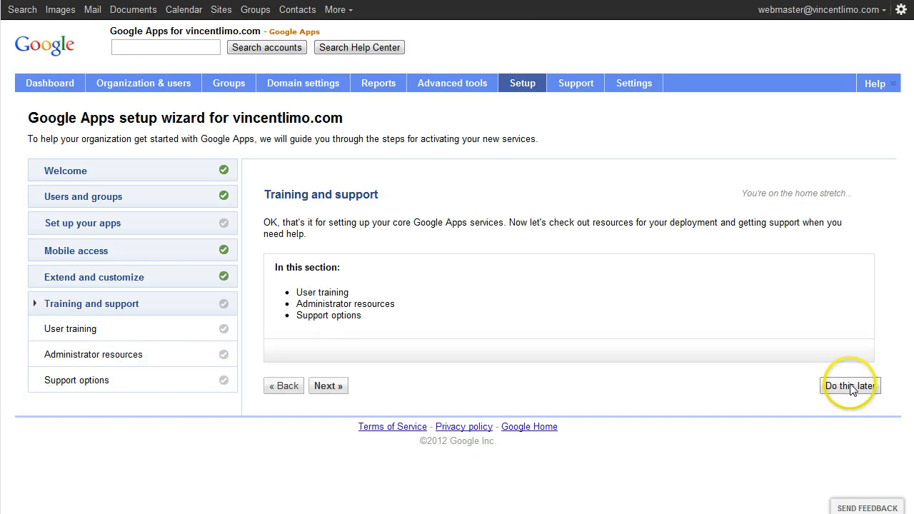
click(851, 386)
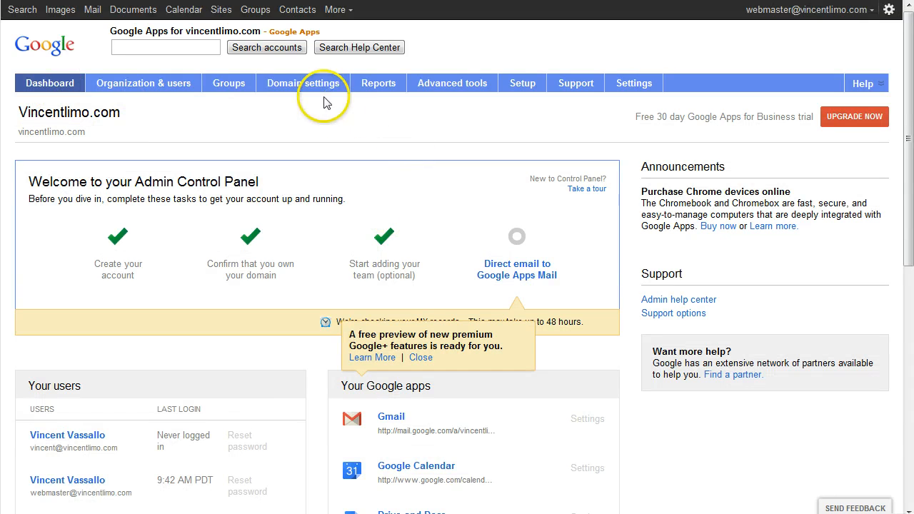
Open the domain names in the Google Apps domain settings and start adding a domain or a domain alias.
click(306, 85)
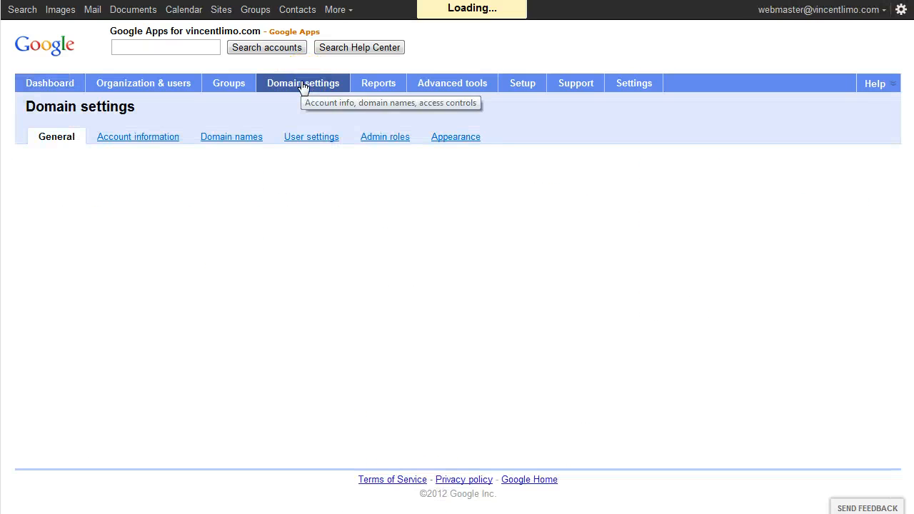
click(250, 138)
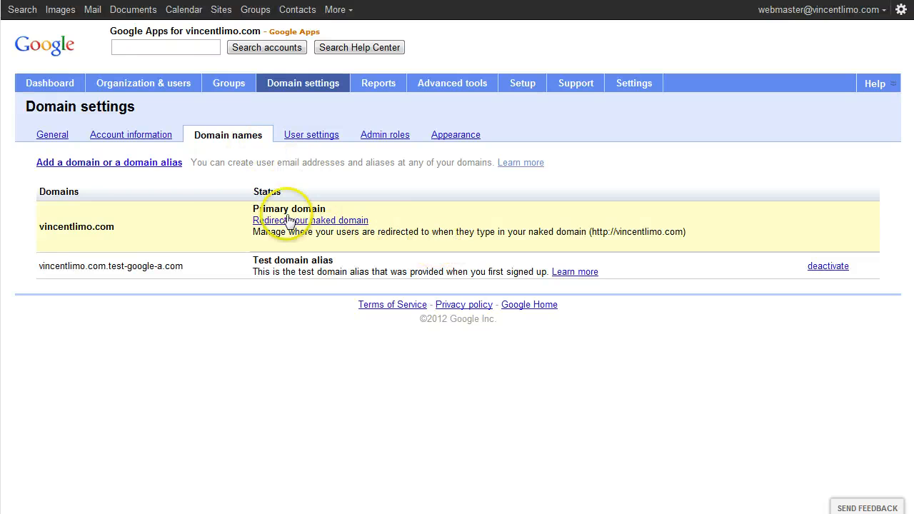
click(144, 163)
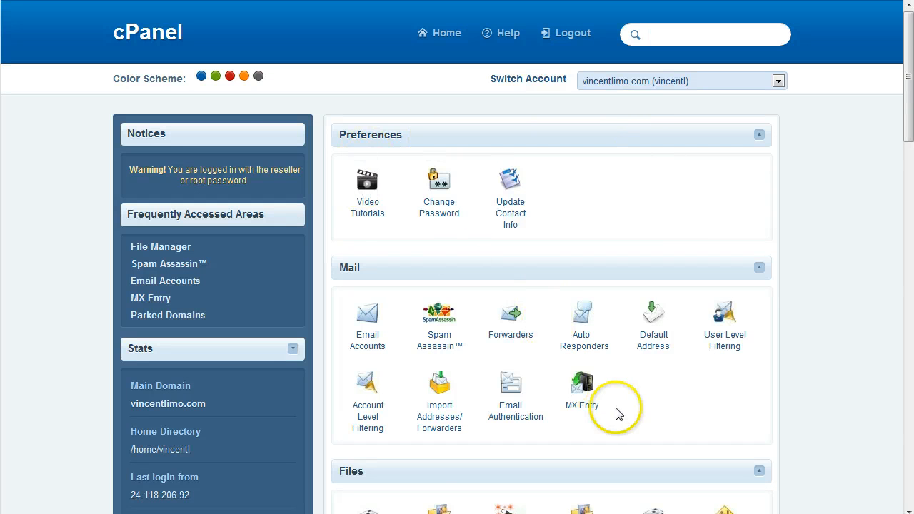
Copy vincenttransportation.com from the parked domains in cPanel and paste it as the domain alias in Google Apps.
scroll(617, 415, down, 4)
scroll(619, 414, down, 3)
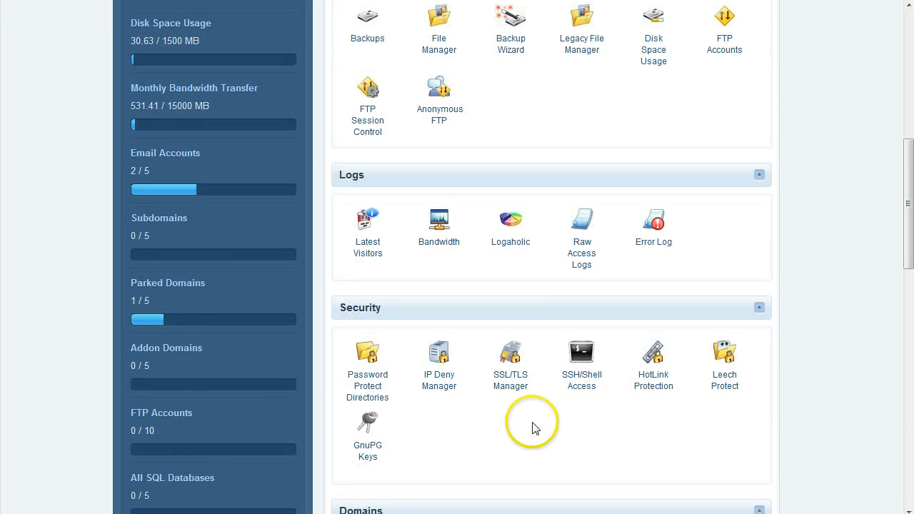
scroll(402, 403, down, 2)
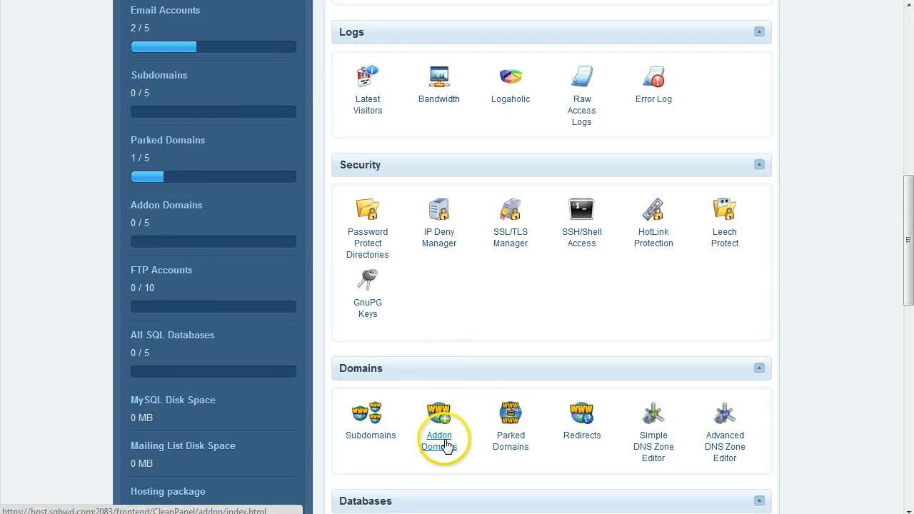
click(525, 443)
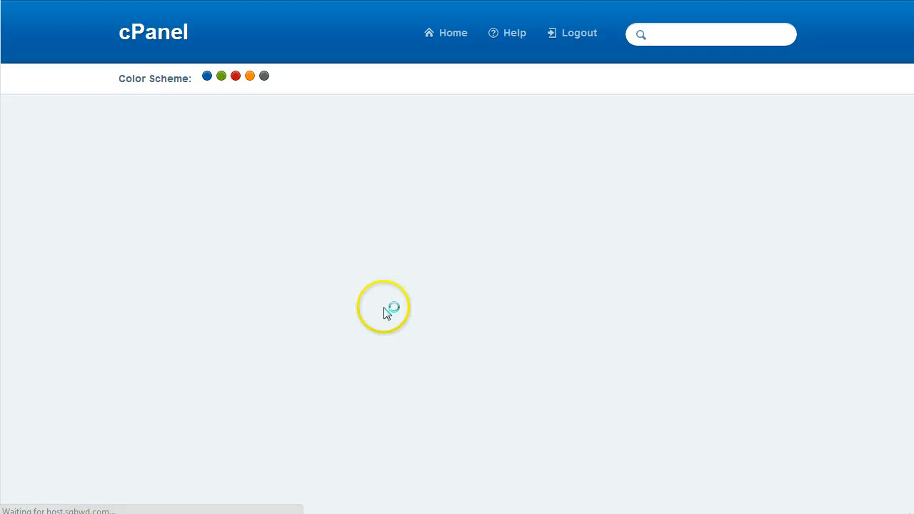
scroll(272, 357, down, 2)
drag(234, 418, 144, 418)
key(ctrl+c)
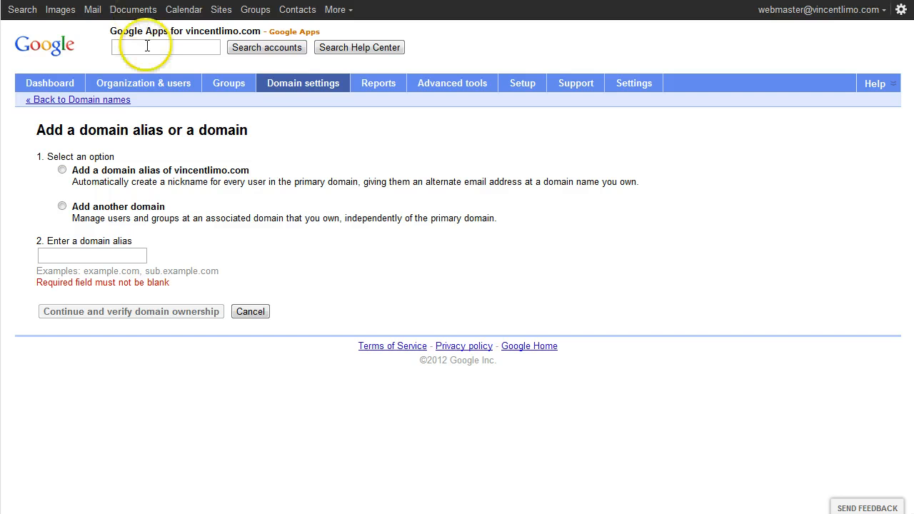
click(75, 253)
key(ctrl+v)
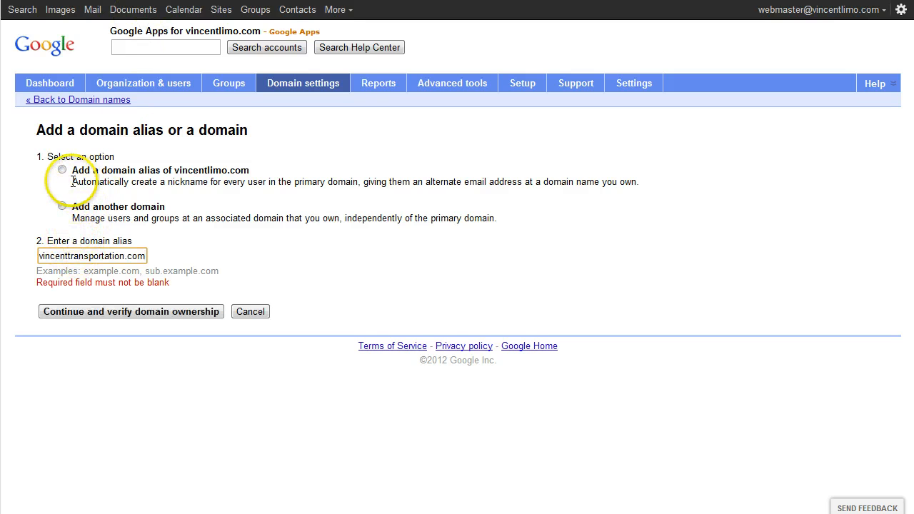
Add vincenttransportation.com as a domain alias of vincentlimo.com and verify its ownership with the HTML file upload method.
click(62, 171)
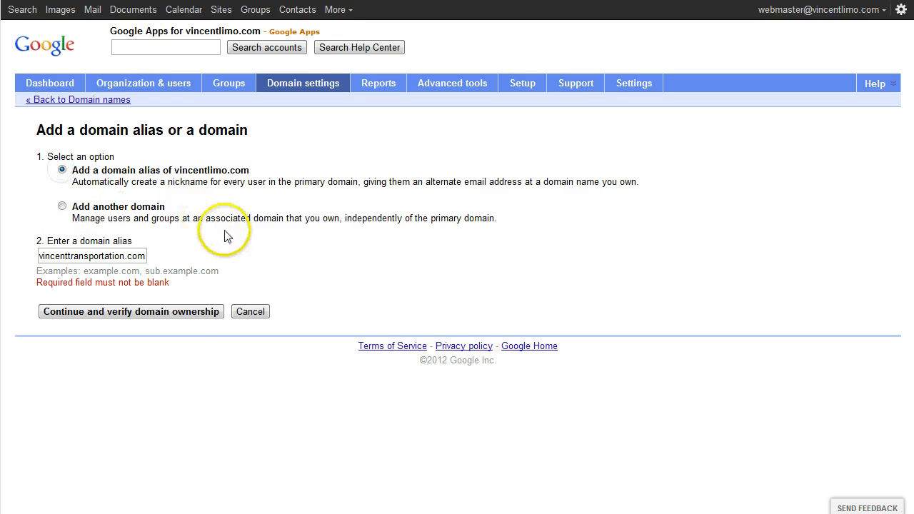
click(198, 313)
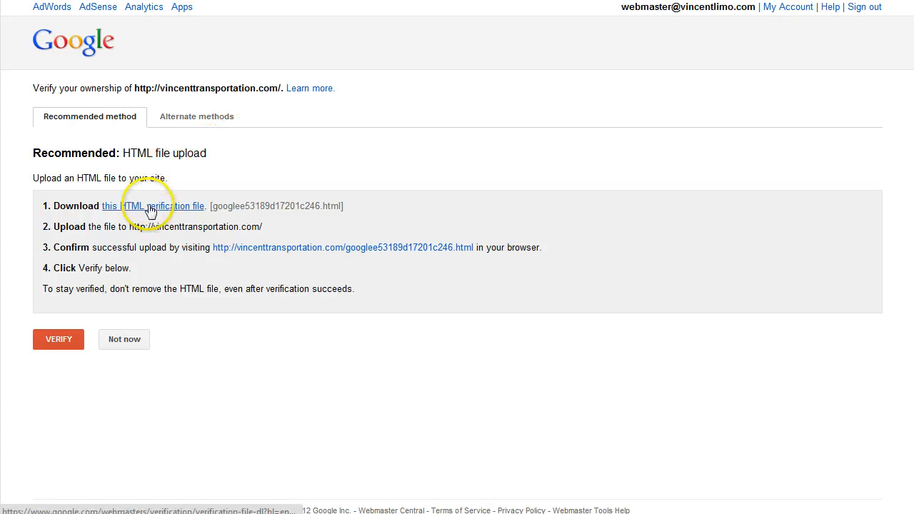
click(71, 340)
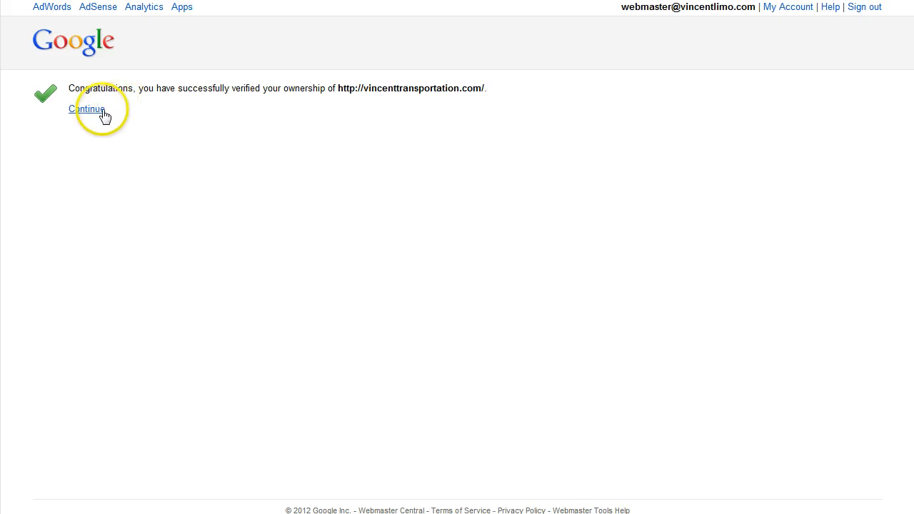
click(87, 110)
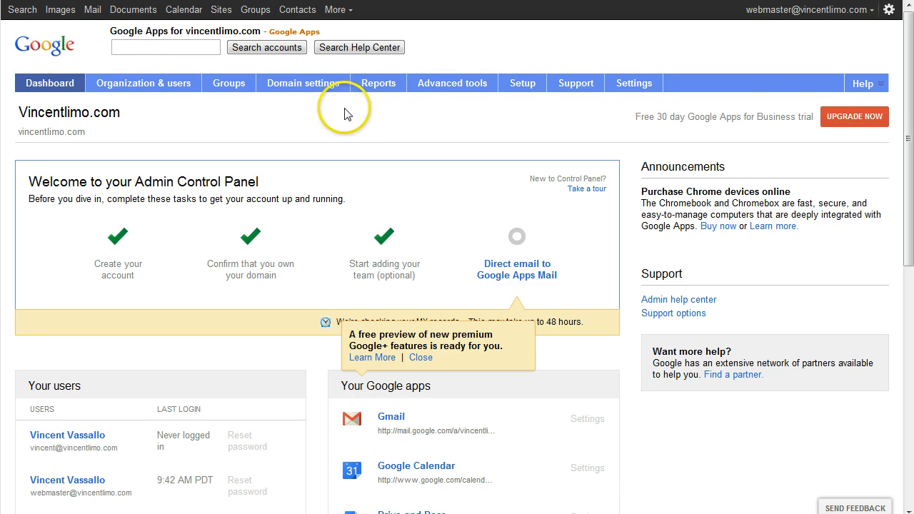
Generate a DKIM record for vincenttransportation.com in the email authentication settings, using the prefix selector google.
click(422, 86)
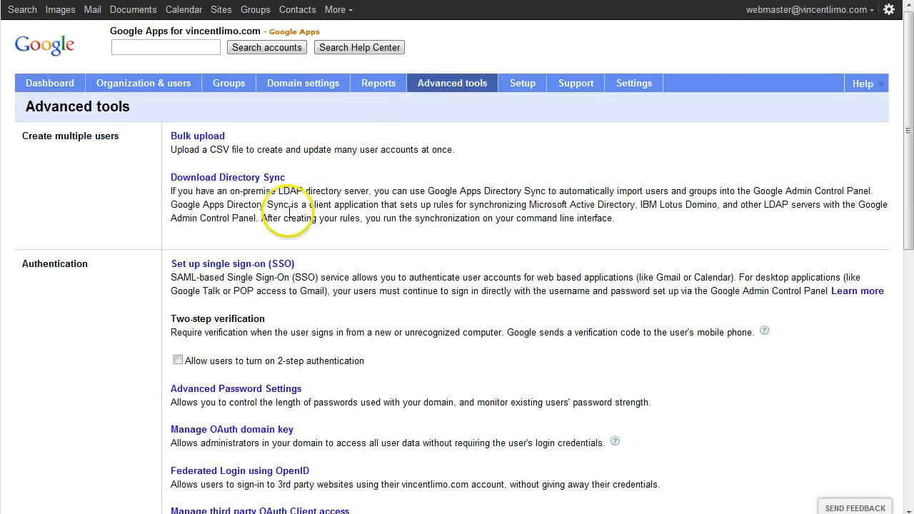
scroll(308, 286, down, 7)
scroll(247, 372, down, 1)
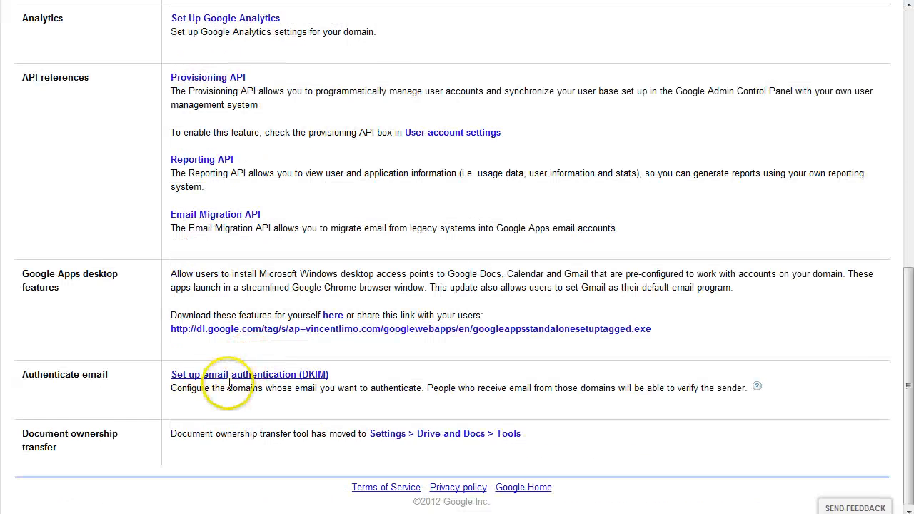
click(233, 384)
click(175, 248)
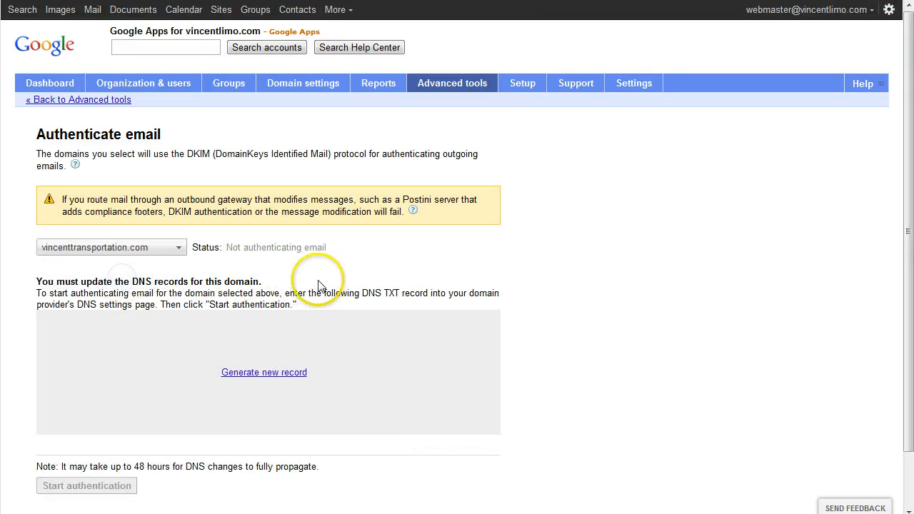
click(277, 373)
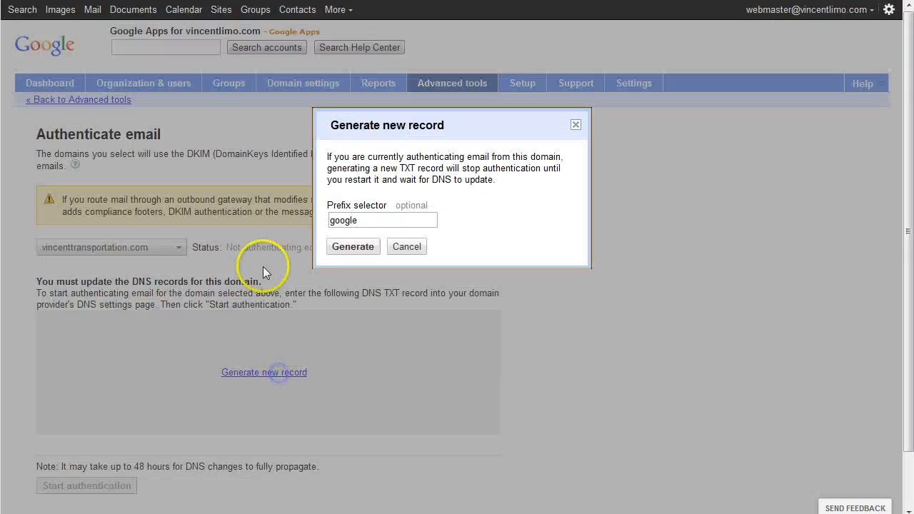
click(350, 247)
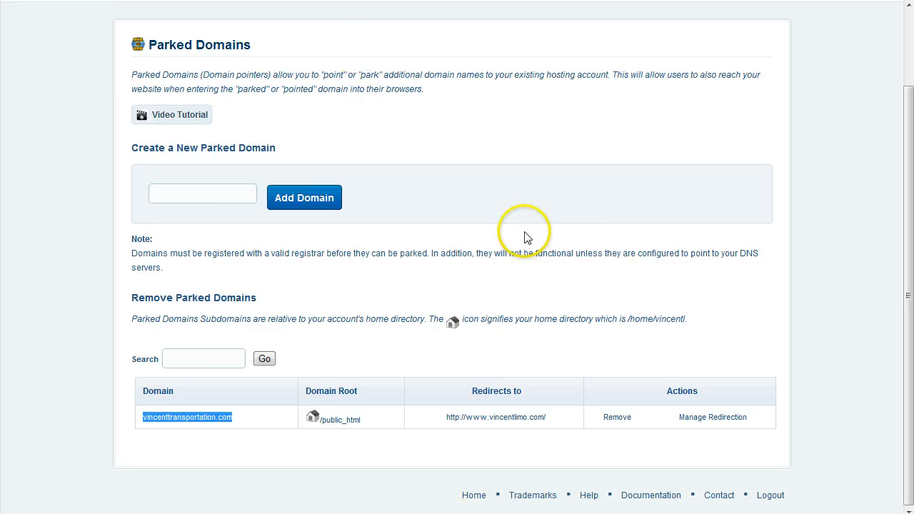
Switch to cPanel and open the zone of vincenttransportation.com in the Advanced DNS Zone Editor.
scroll(524, 235, up, 3)
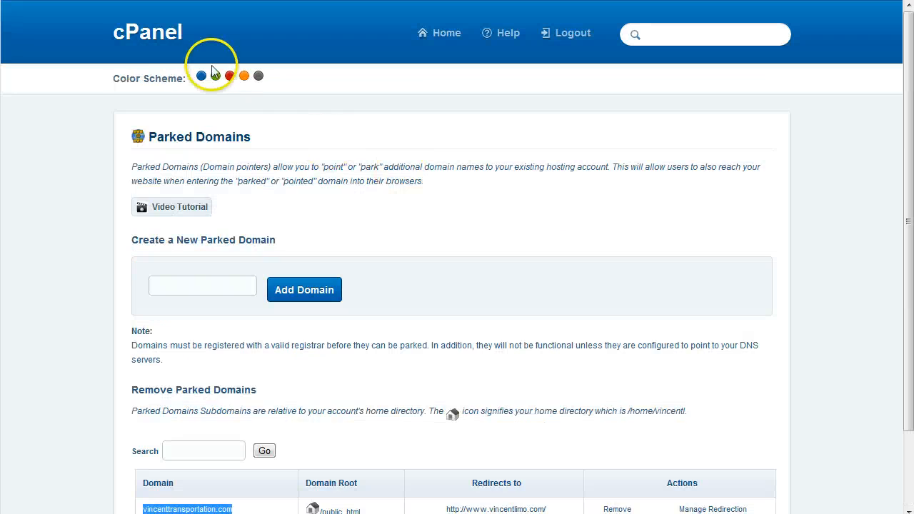
click(163, 42)
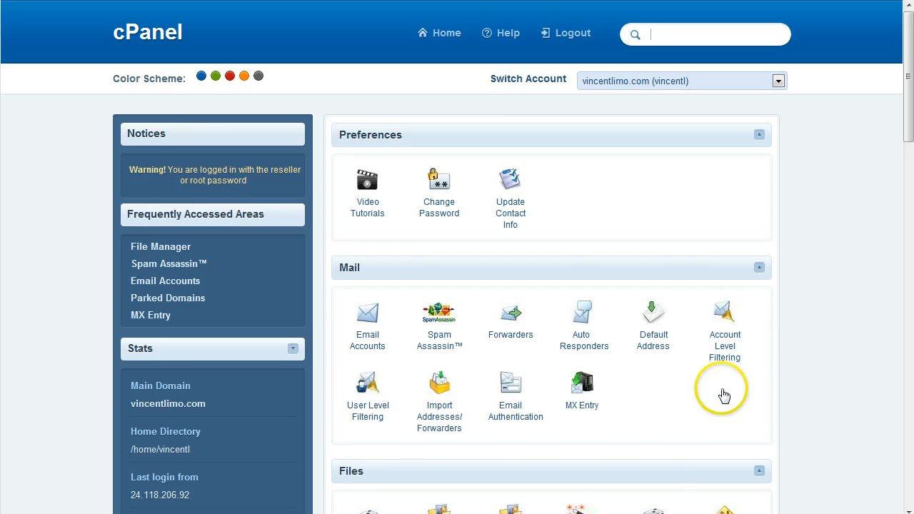
scroll(736, 385, down, 1)
scroll(778, 379, down, 7)
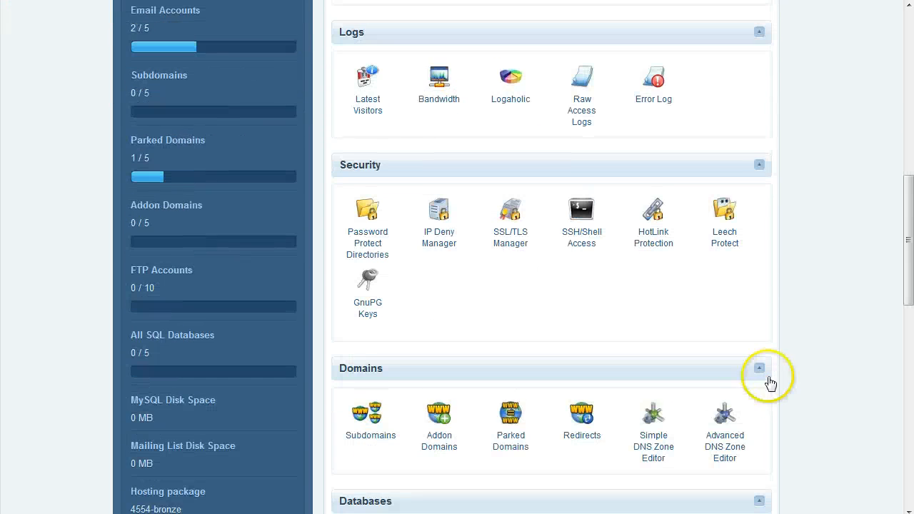
click(729, 445)
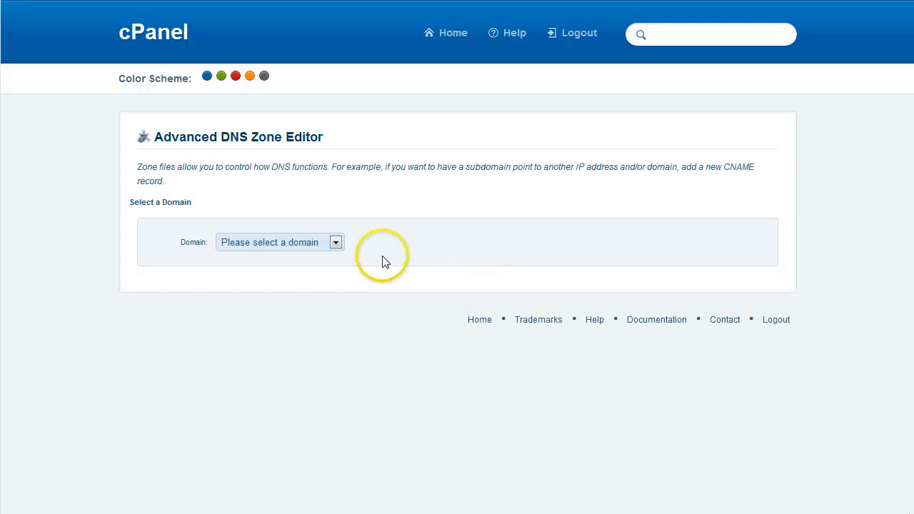
click(306, 242)
click(265, 282)
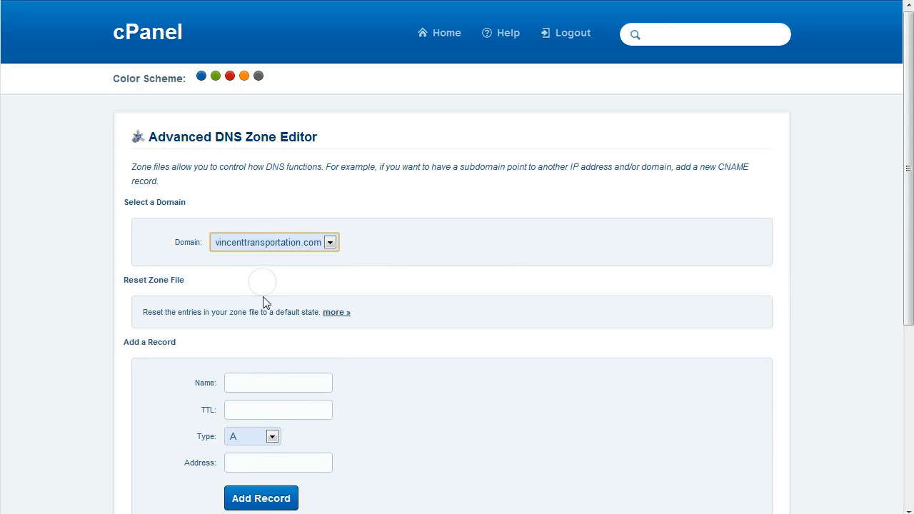
Add a TXT record named google._domainkey for vincenttransportation.com with TTL 14400 and the DKIM value copied from Google Apps.
click(256, 384)
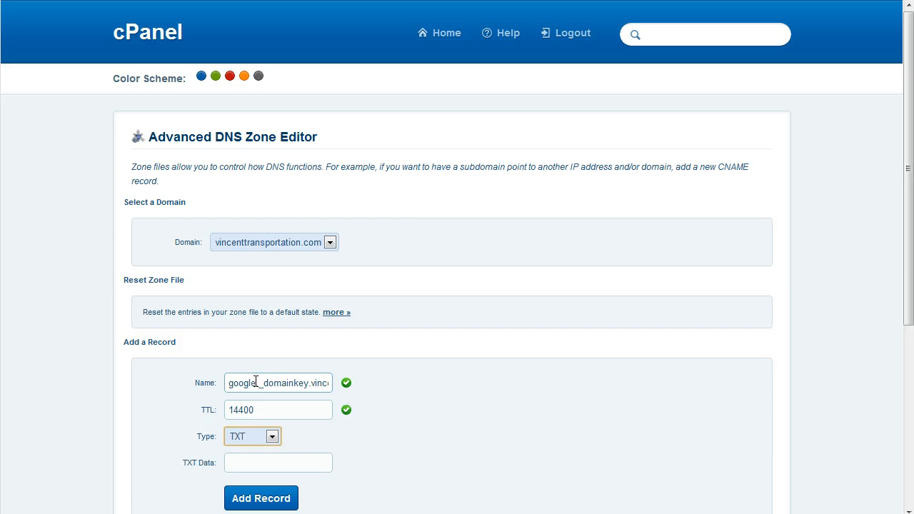
key(Tab)
click(171, 0)
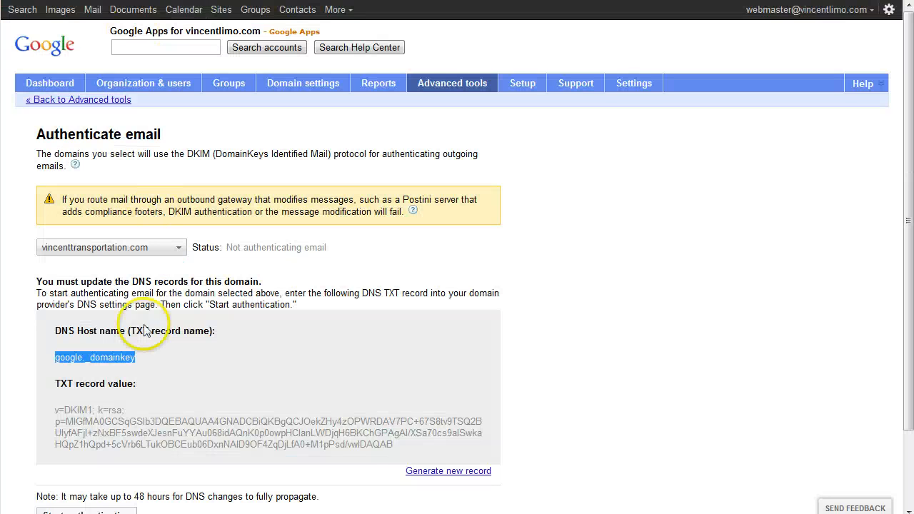
drag(394, 445, 61, 422)
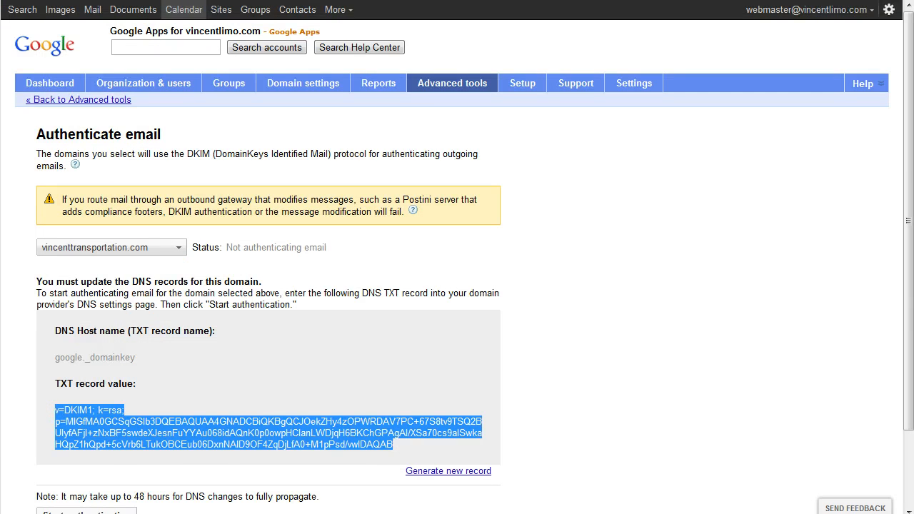
click(172, 0)
click(259, 466)
key(ctrl+v)
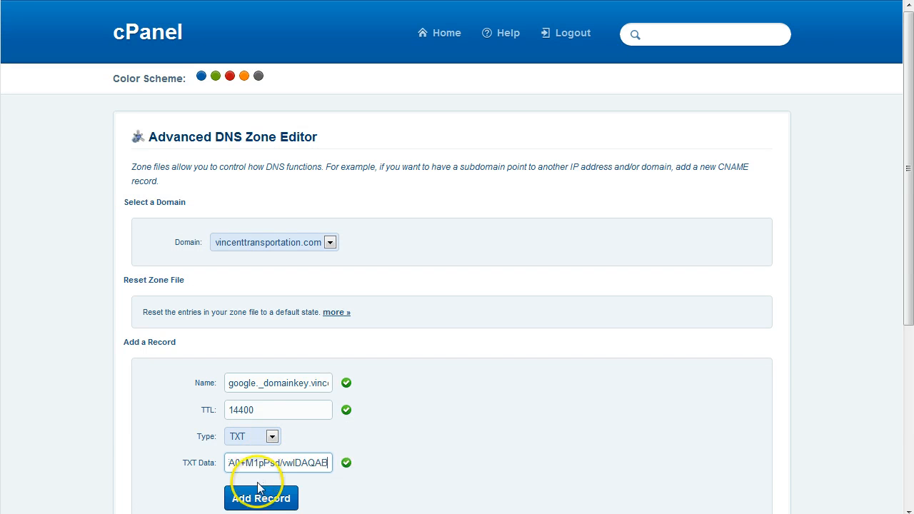
click(255, 498)
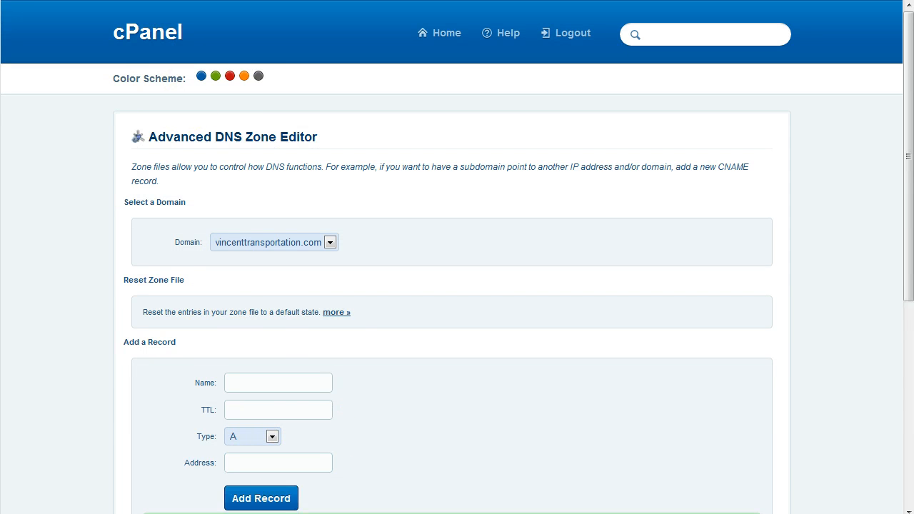
Switch back to Google Apps and start email authentication for vincenttransportation.com.
click(184, 0)
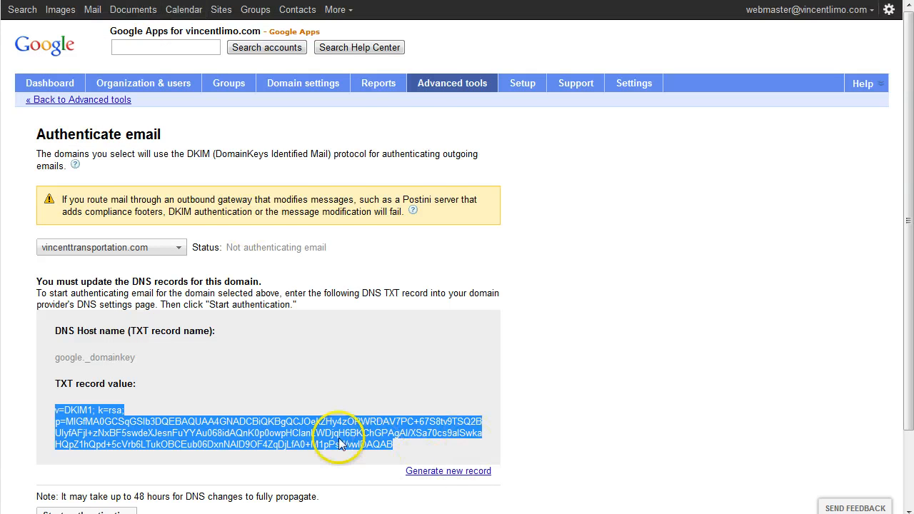
scroll(337, 442, down, 2)
click(114, 423)
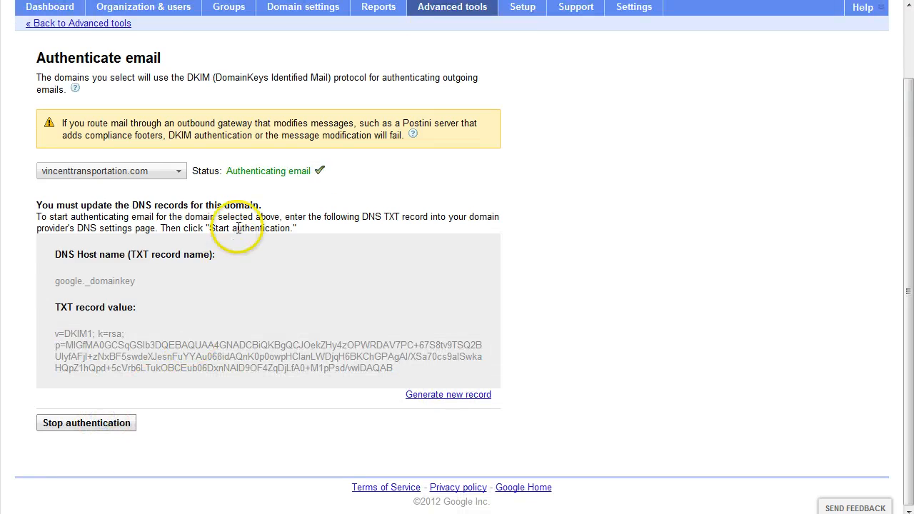
scroll(275, 200, up, 1)
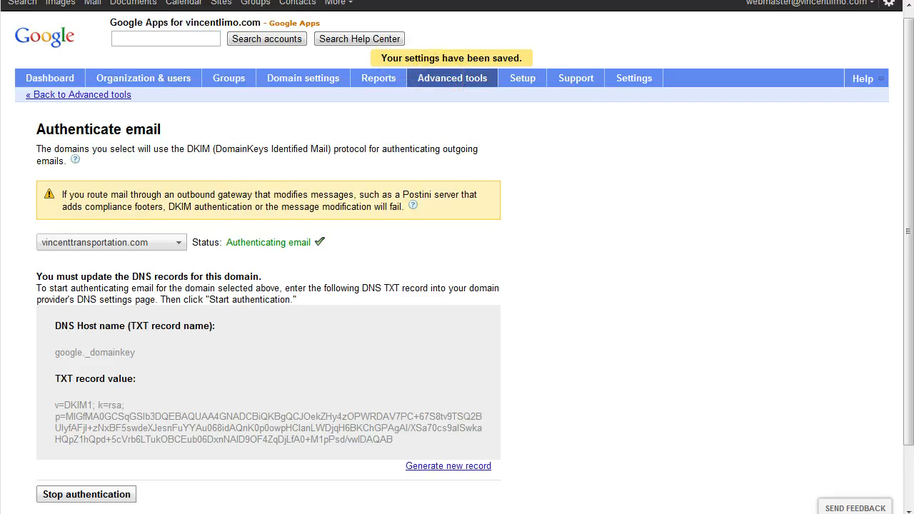
Return cPanel to its home page and recheck the email authentication page for vincenttransportation.com in Google Apps.
click(246, 0)
click(141, 39)
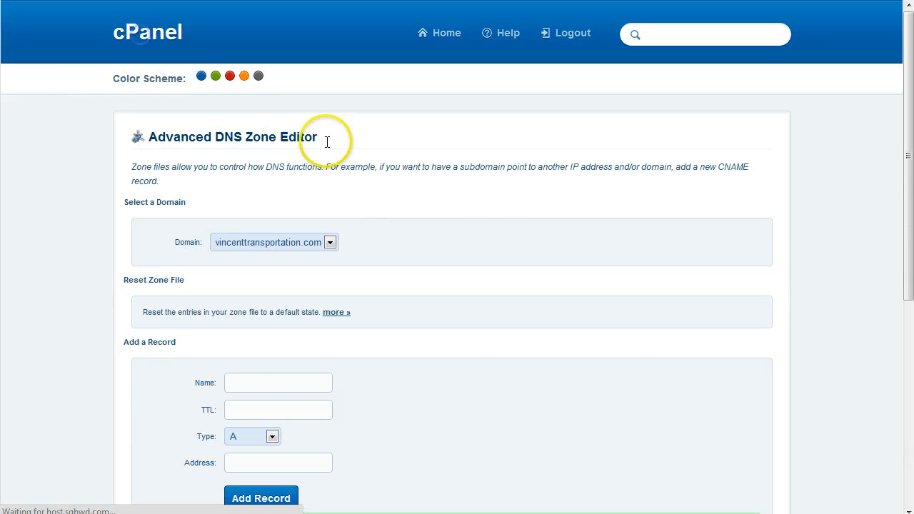
scroll(446, 100, down, 4)
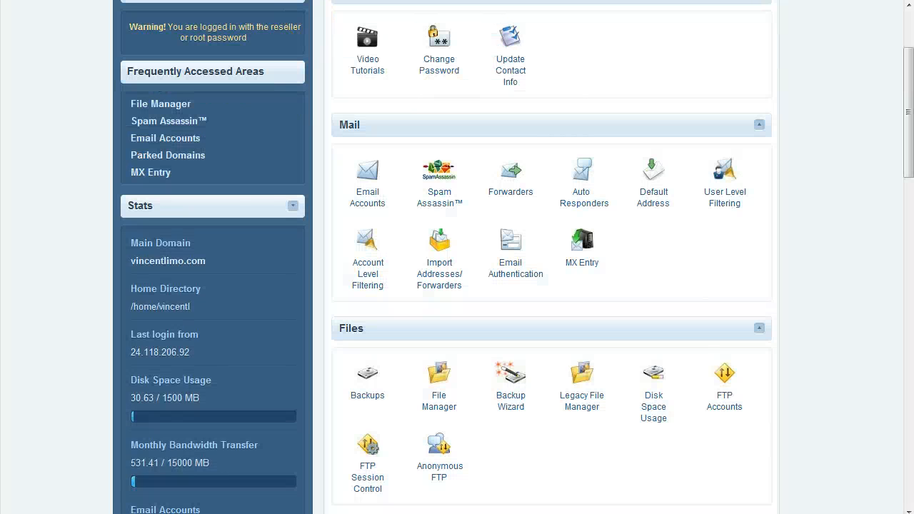
key(ctrl+shift+Tab)
scroll(411, 318, down, 2)
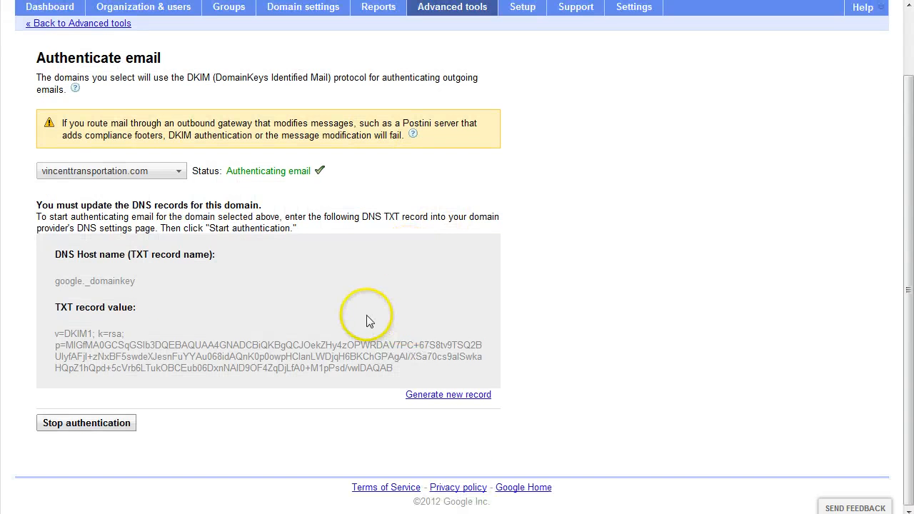
scroll(347, 313, up, 2)
Return to the Google Apps dashboard and dismiss the Google+ premium features preview notice.
click(67, 99)
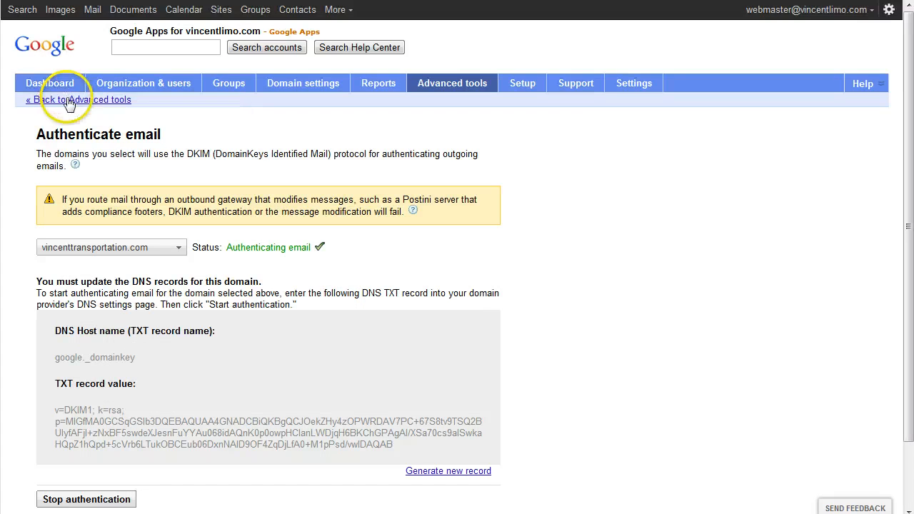
click(59, 88)
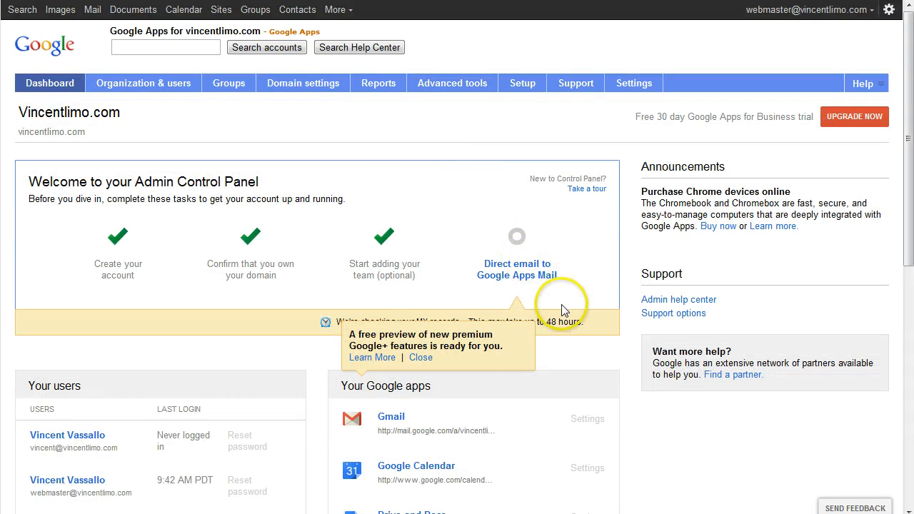
scroll(557, 304, down, 1)
click(419, 286)
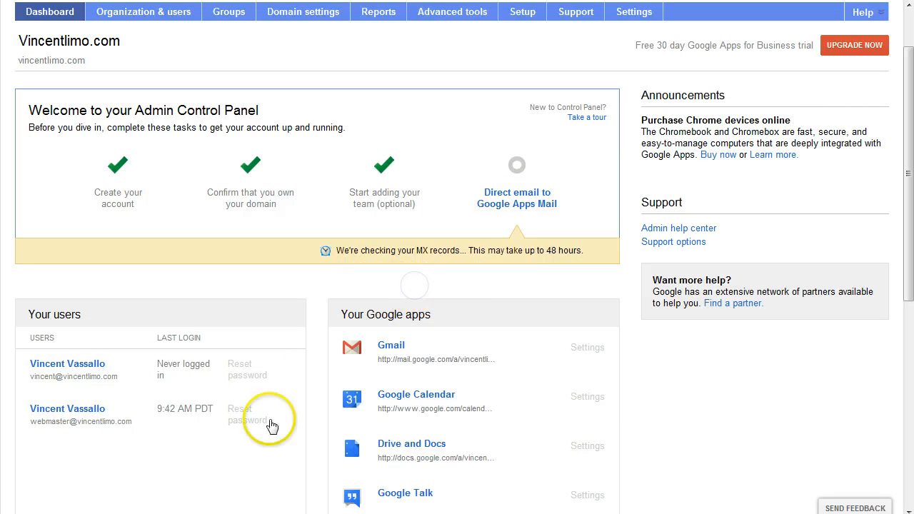